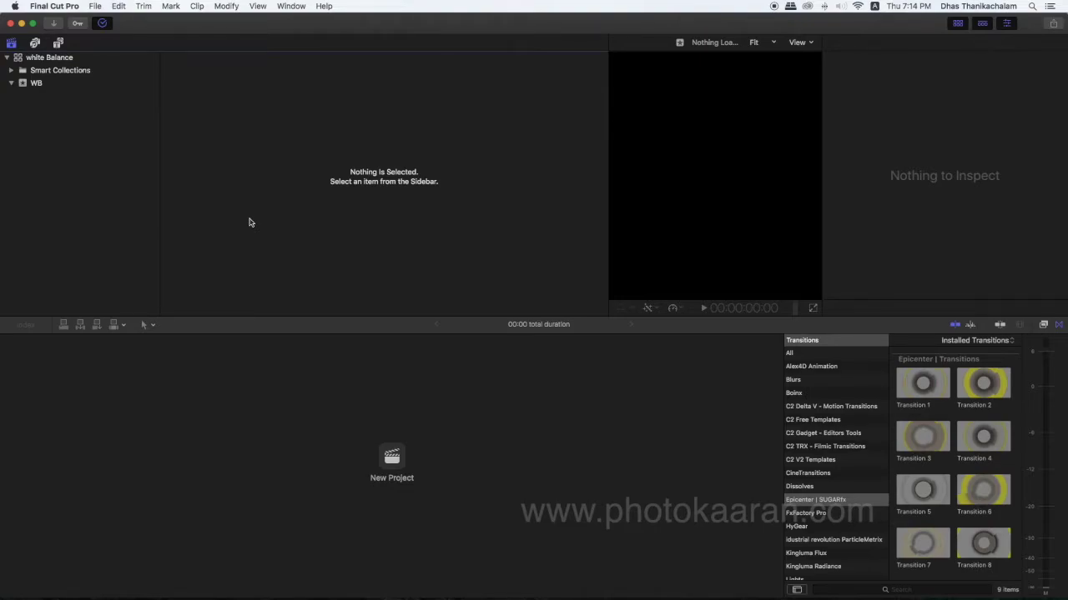
Step: Create a new library named metadata in the FCP LIB folder
click(94, 7)
mouse_move(167, 22)
click(264, 45)
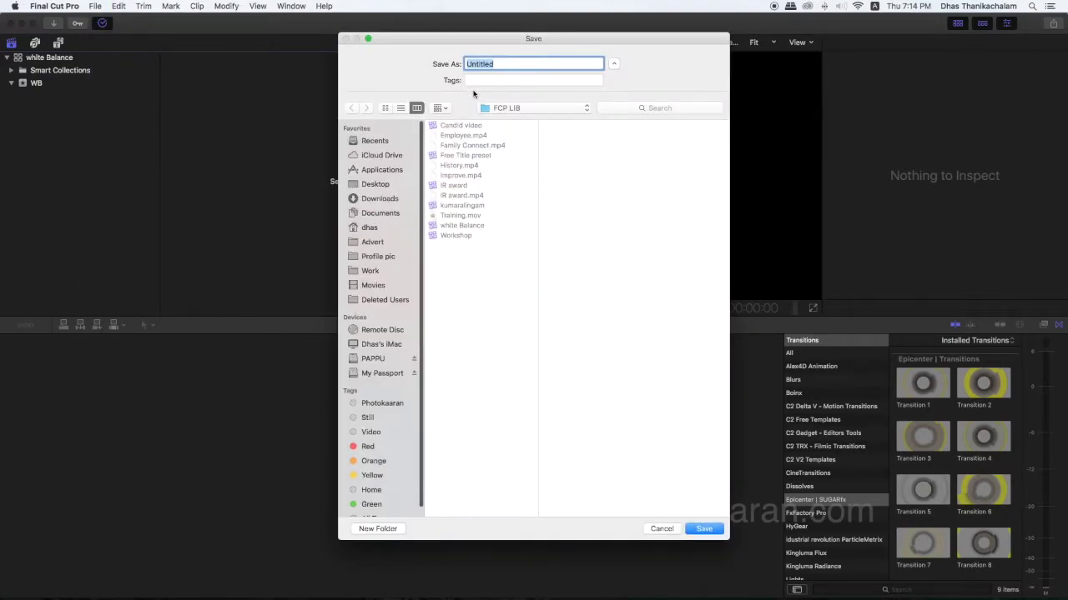
text(metadata)
key(Return)
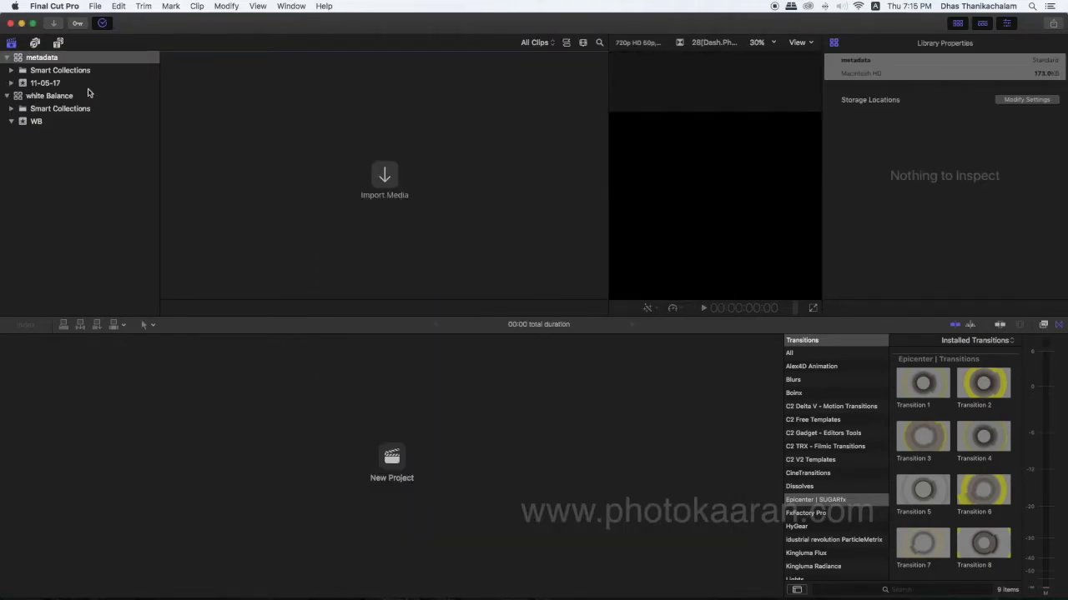
Step: Rename the metadata library's default event as Camera 1
click(48, 73)
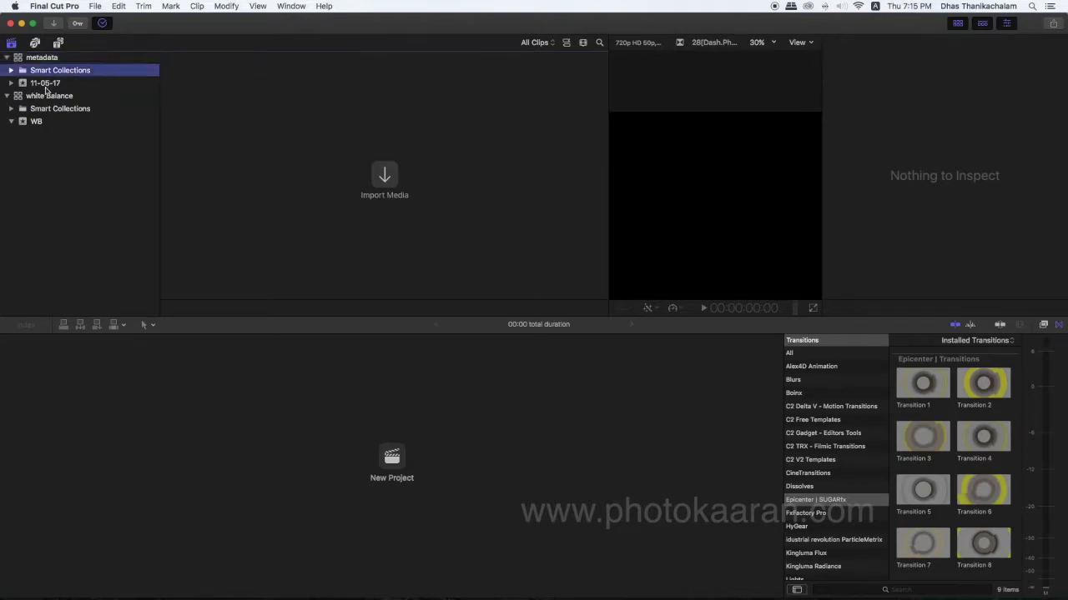
click(48, 82)
click(50, 84)
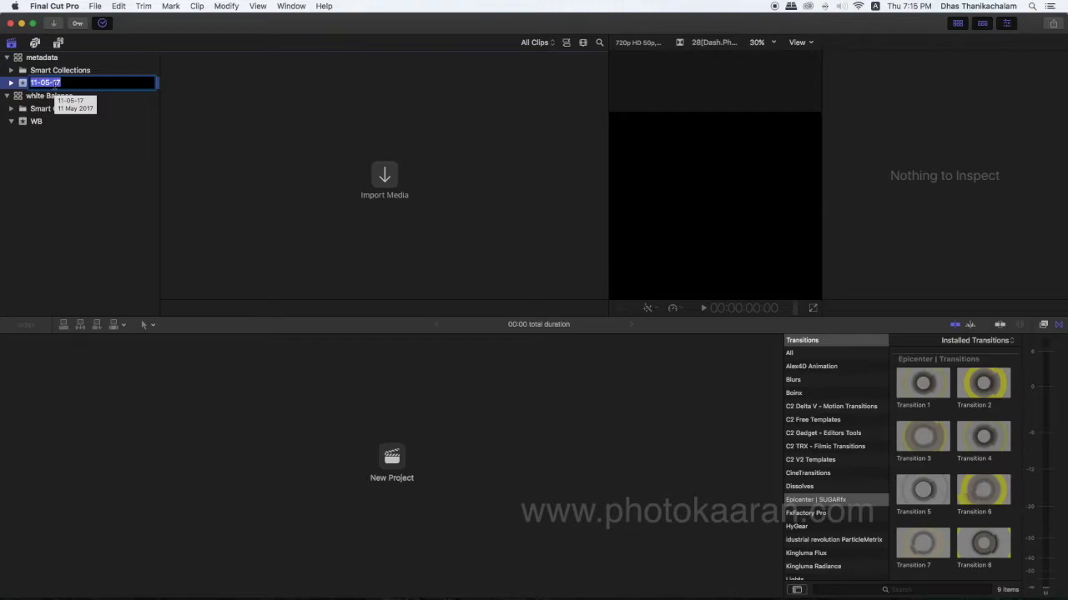
text(Camera)
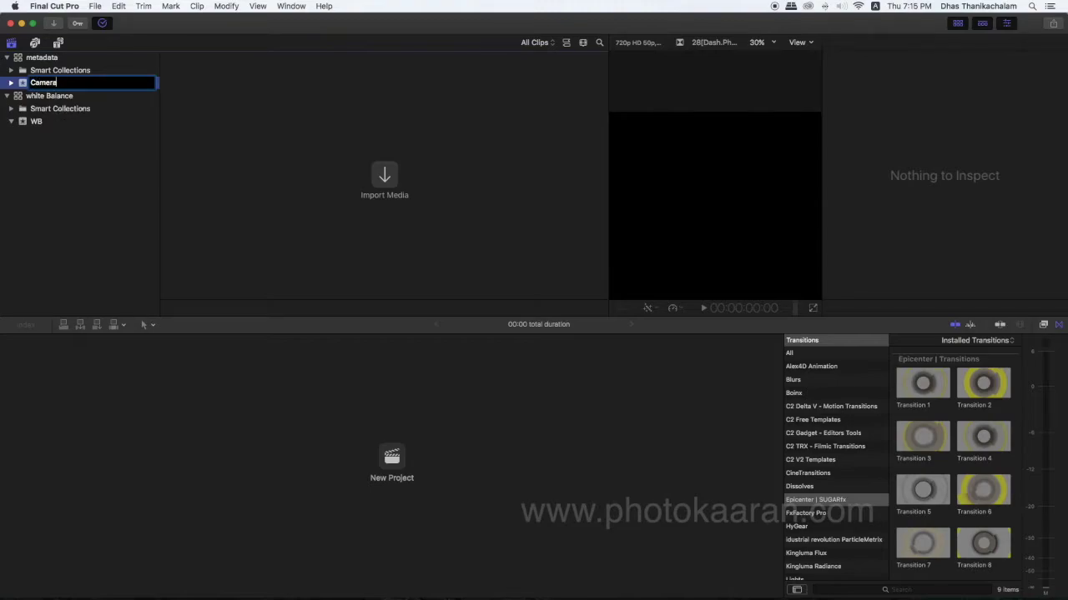
text( 1)
key(Return)
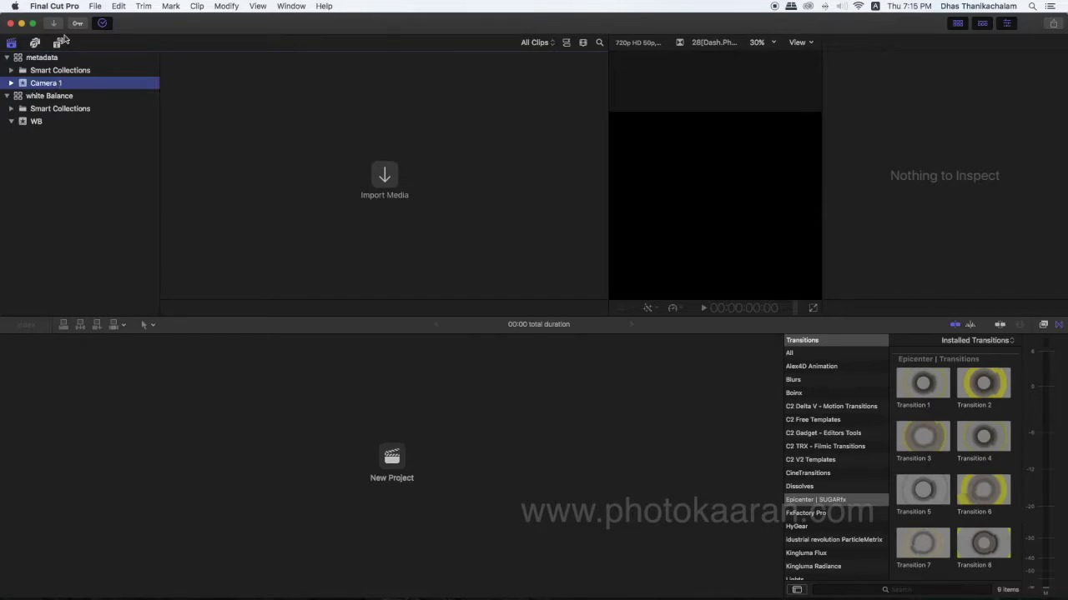
Step: Create a second event named Camera 2 in the metadata library
click(95, 5)
mouse_move(105, 20)
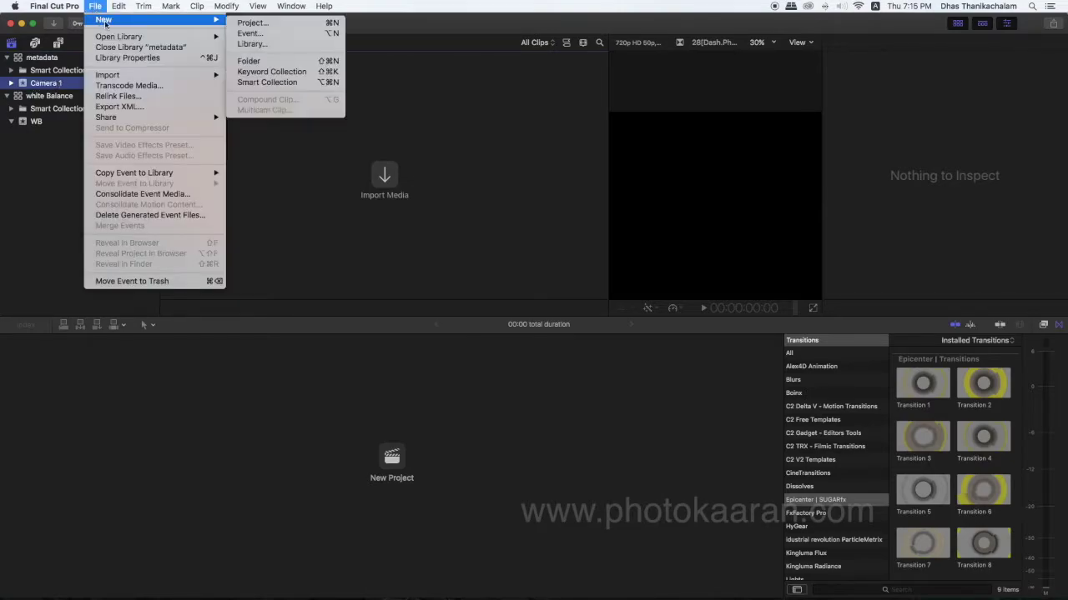
click(262, 34)
text(Camera 2)
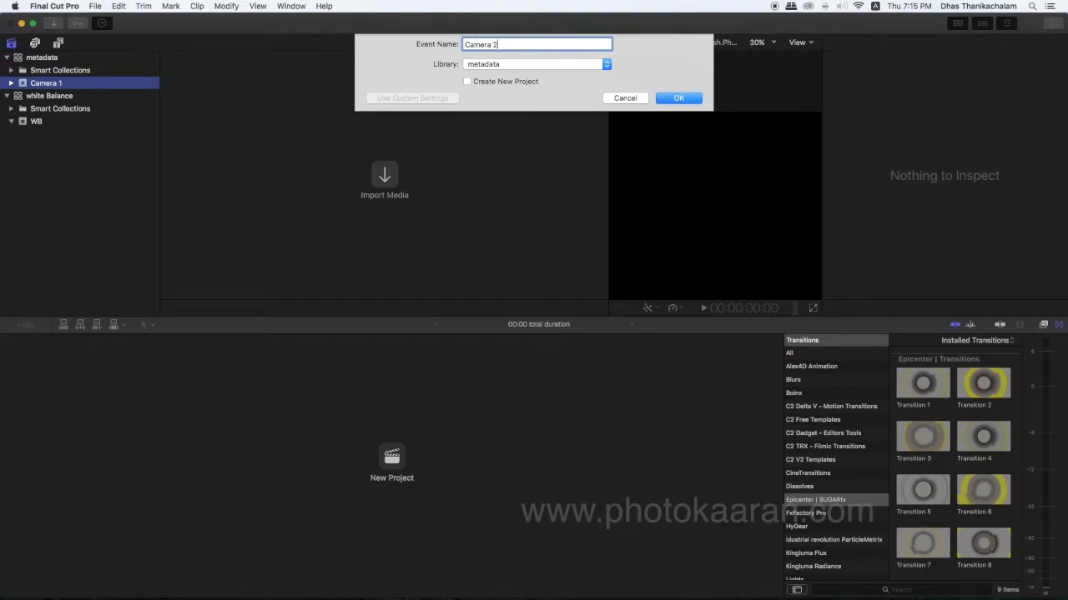
key(Return)
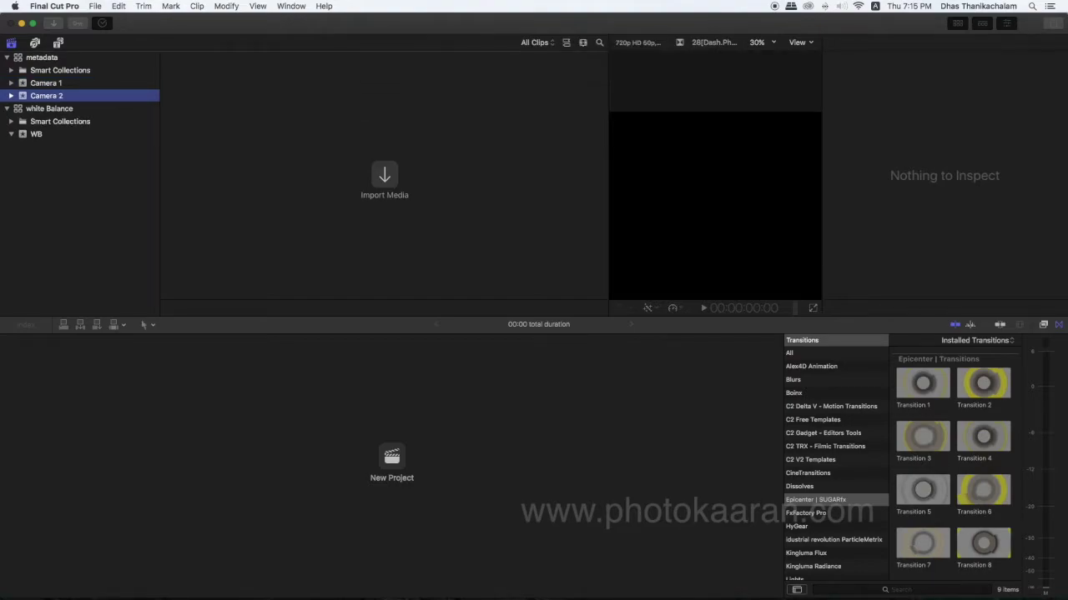
click(50, 108)
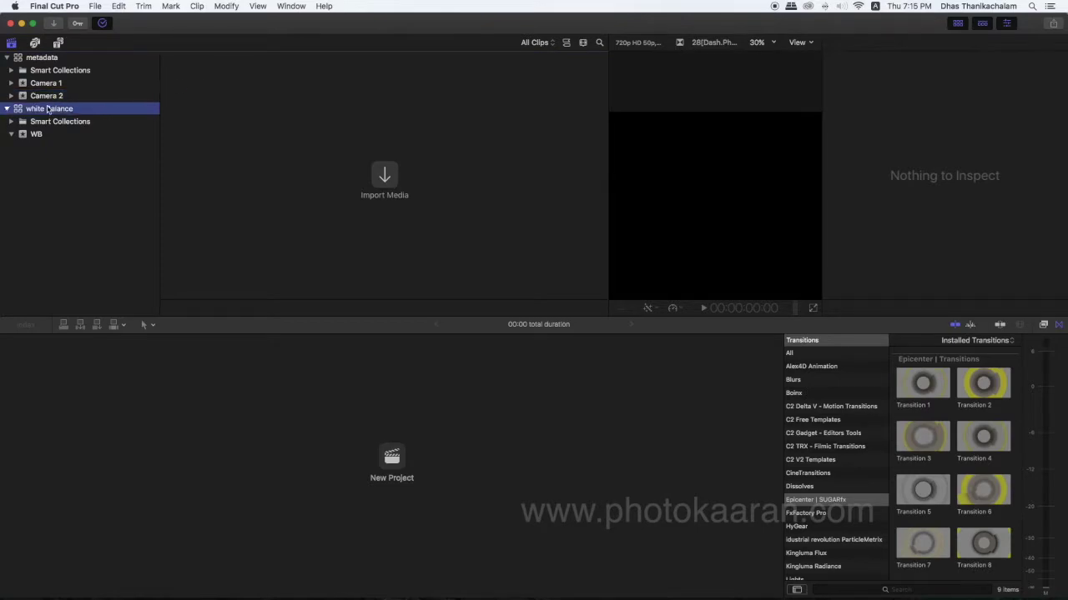
click(55, 72)
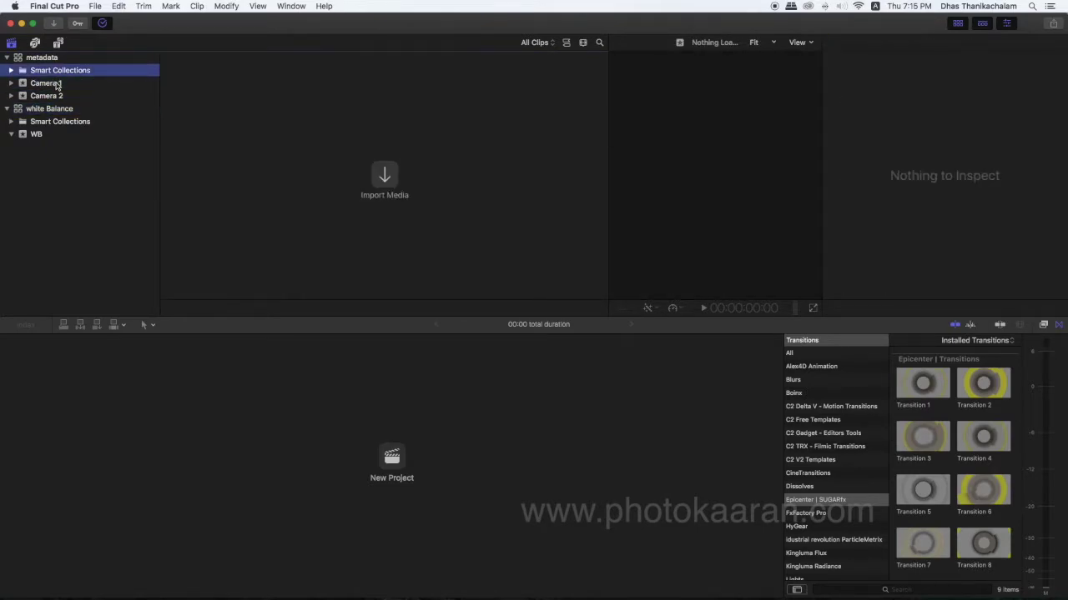
click(49, 61)
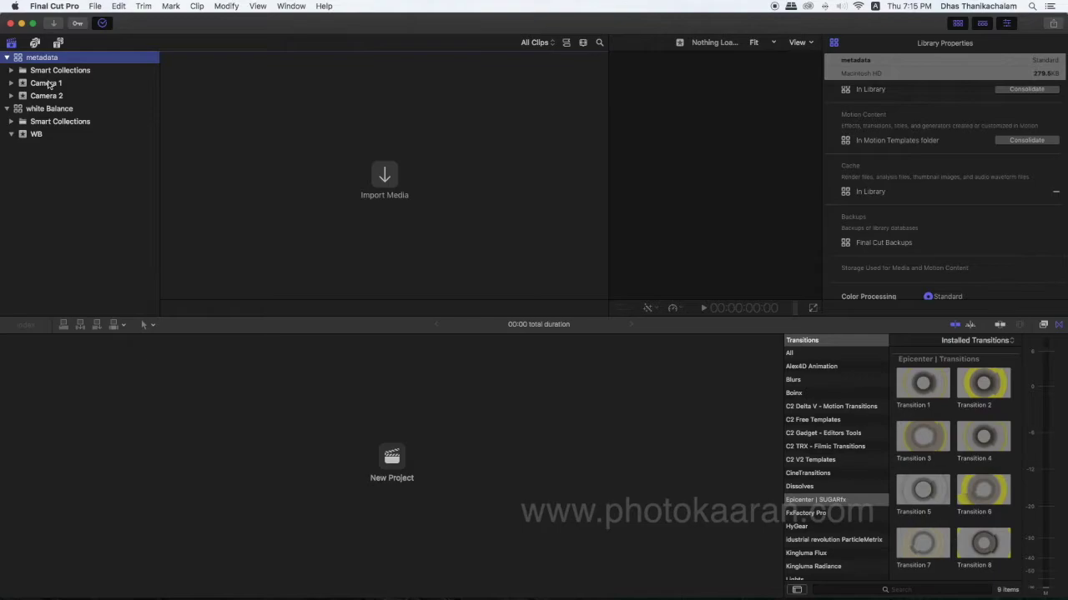
click(49, 84)
Step: Create a project named metadata project in the Camera 2 event, keeping the automatic settings
click(50, 96)
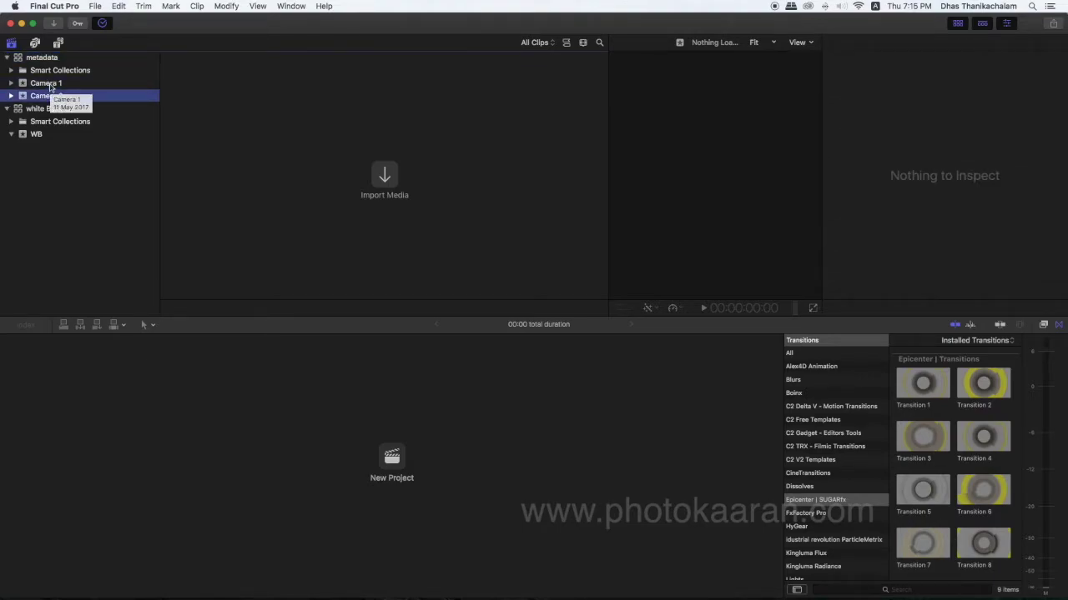
click(95, 6)
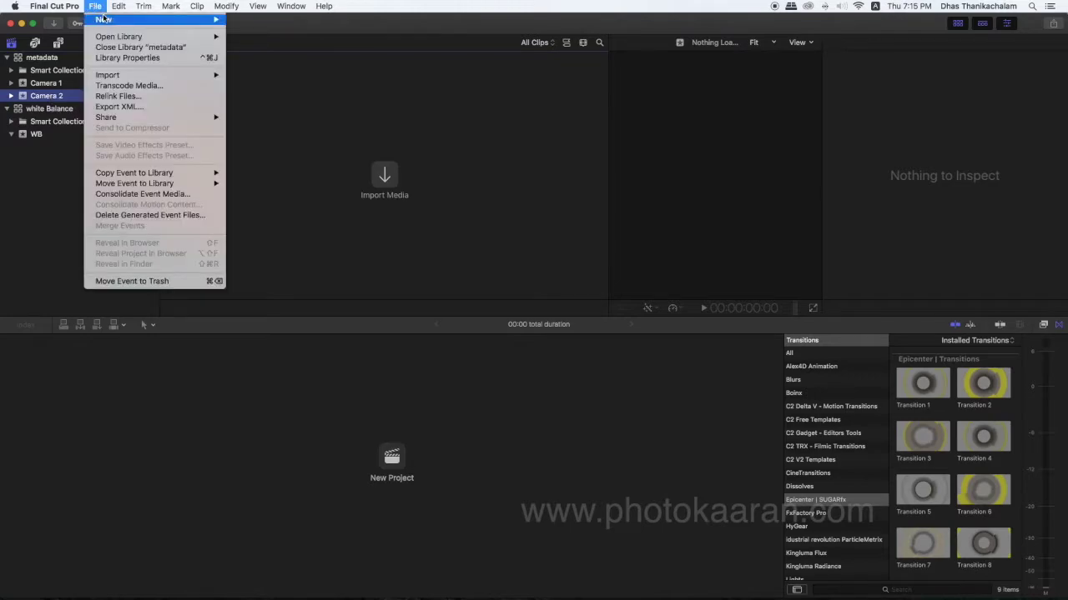
mouse_move(103, 18)
click(254, 24)
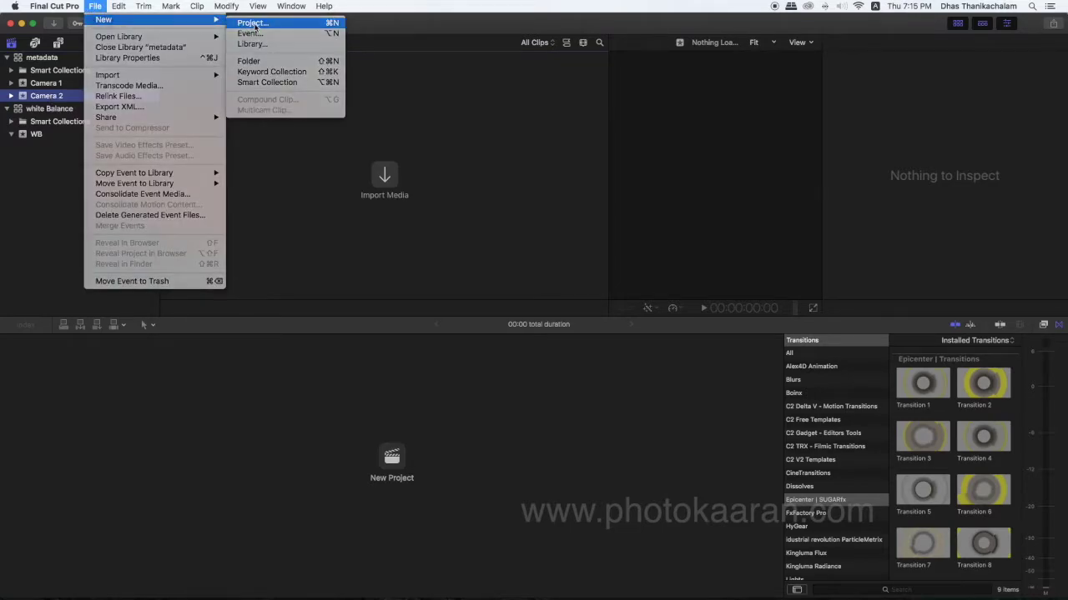
text(m)
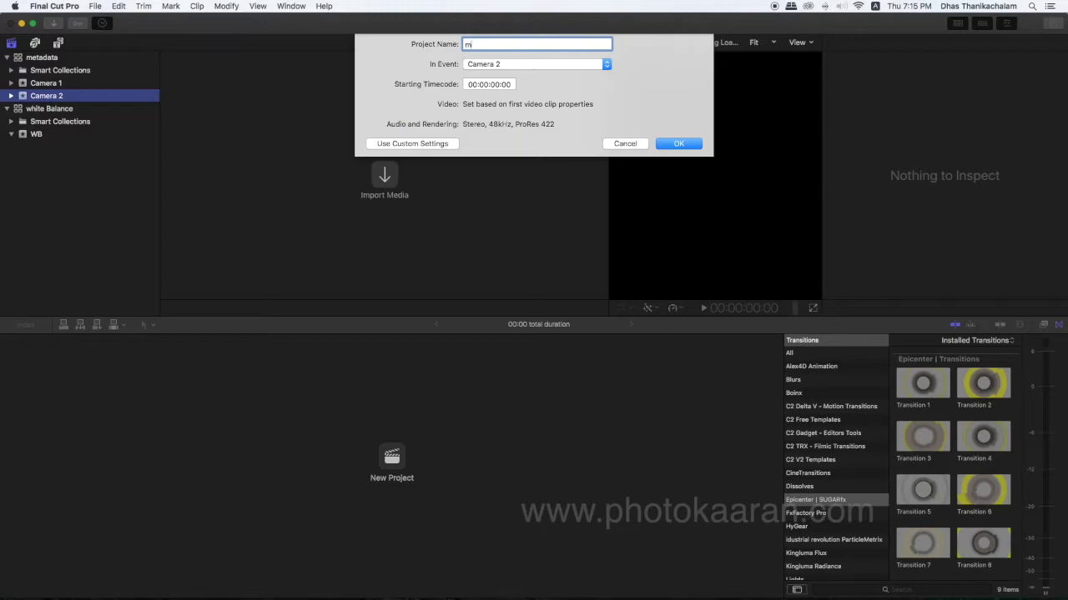
text(etadata project)
key(Return)
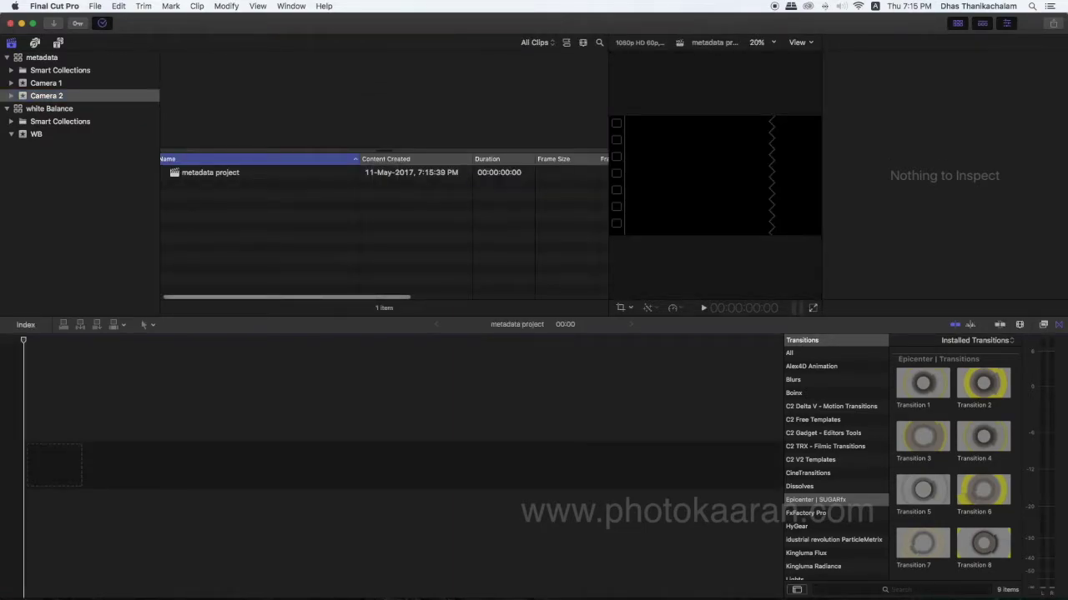
Step: Import clips 00144.MTS to 00148.MTS from the Camera_1 folder into the Camera 1 event with Find people turned off
click(50, 93)
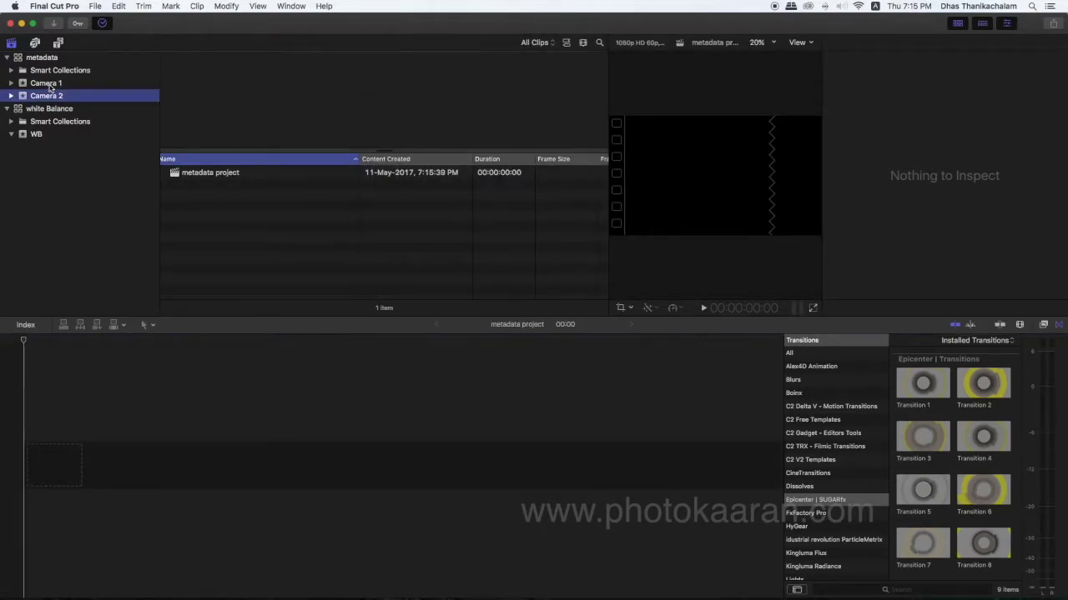
click(50, 84)
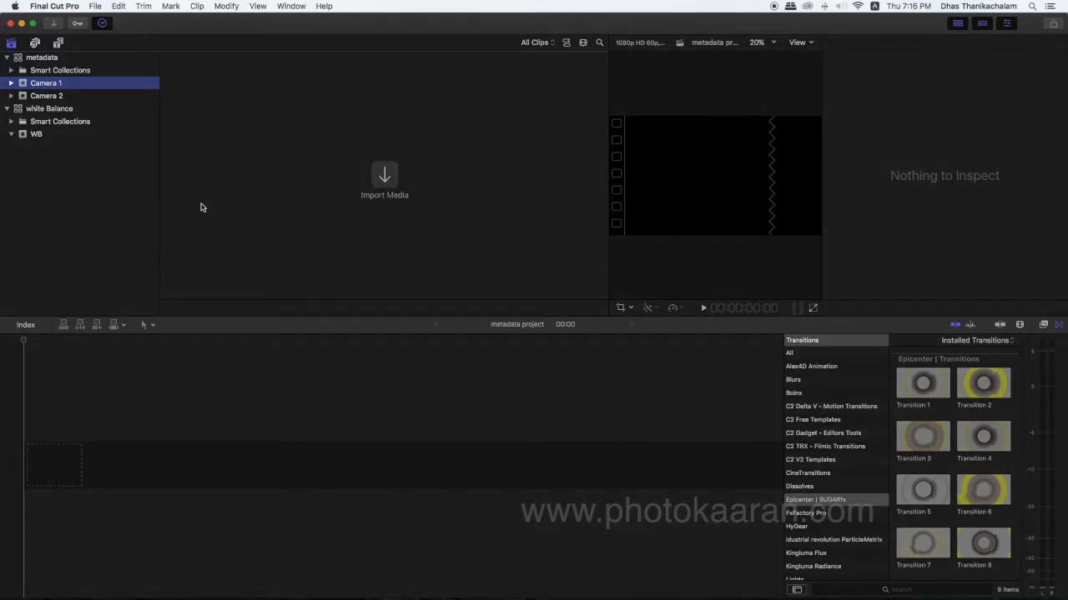
key(super+i)
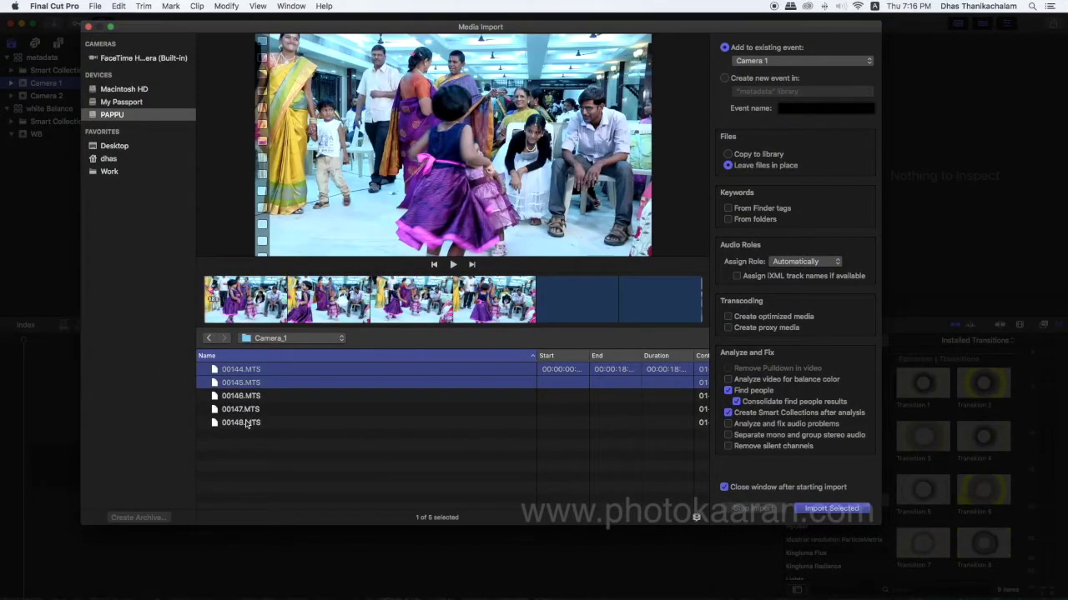
key(shift+Down)
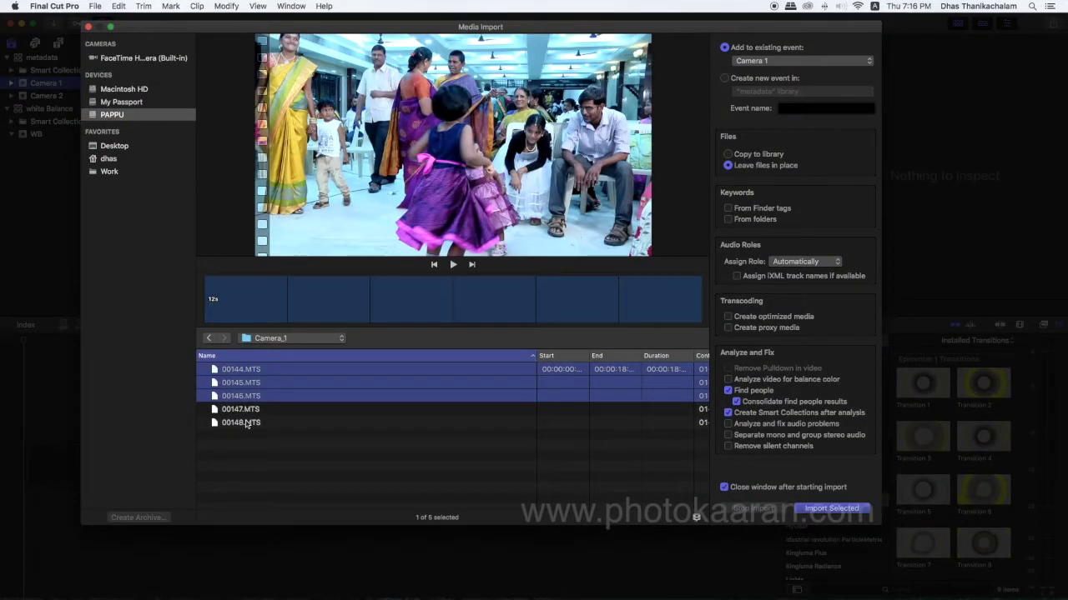
shift+click(246, 423)
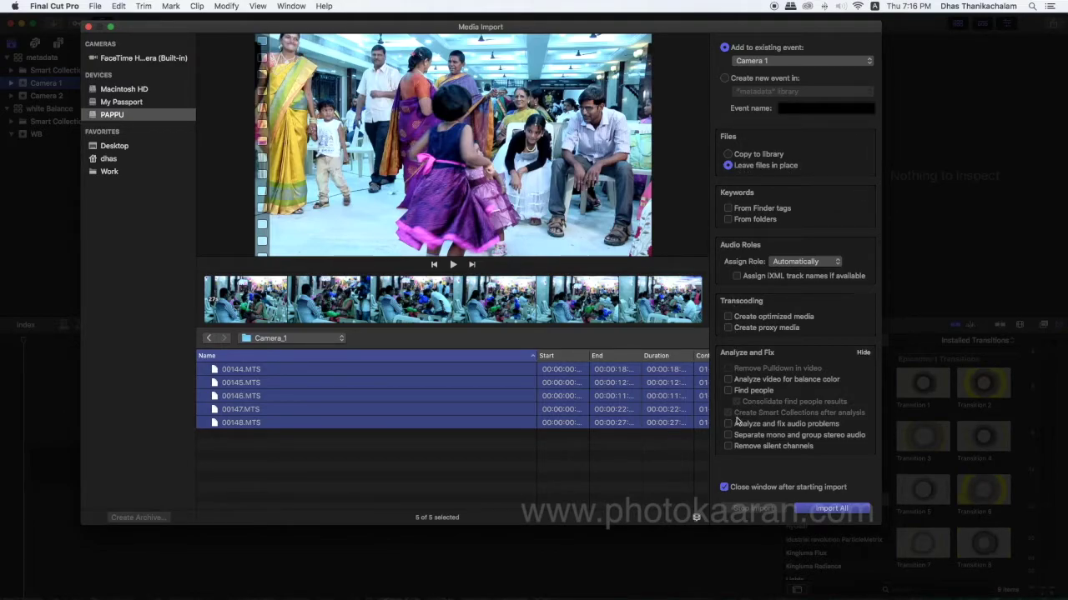
click(832, 509)
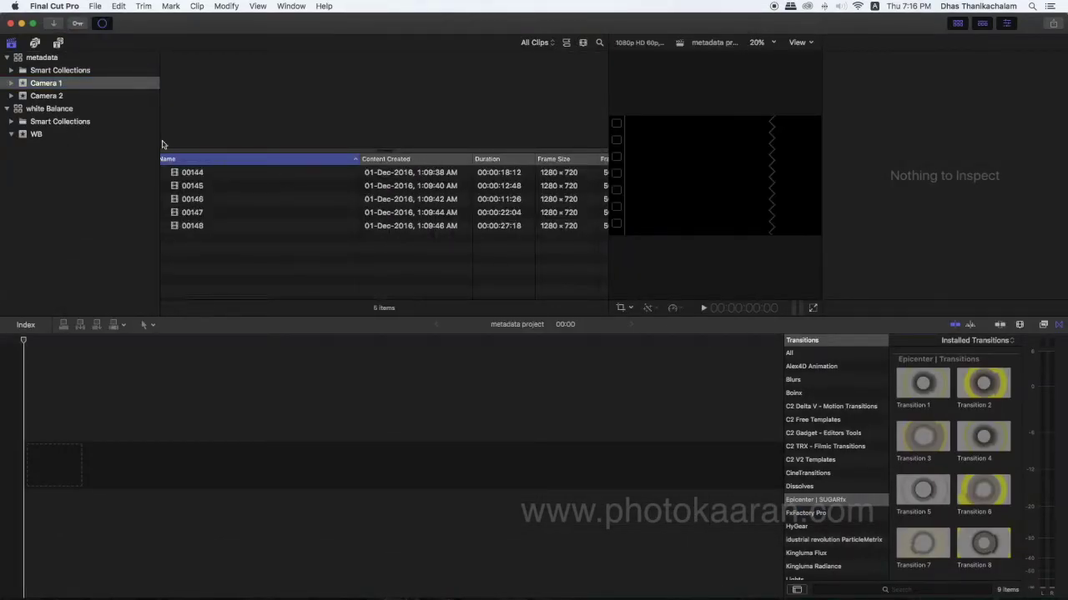
Step: Import the five MXF clips inside the Camera_2 folder of _MetaData into the Camera 2 event
click(55, 95)
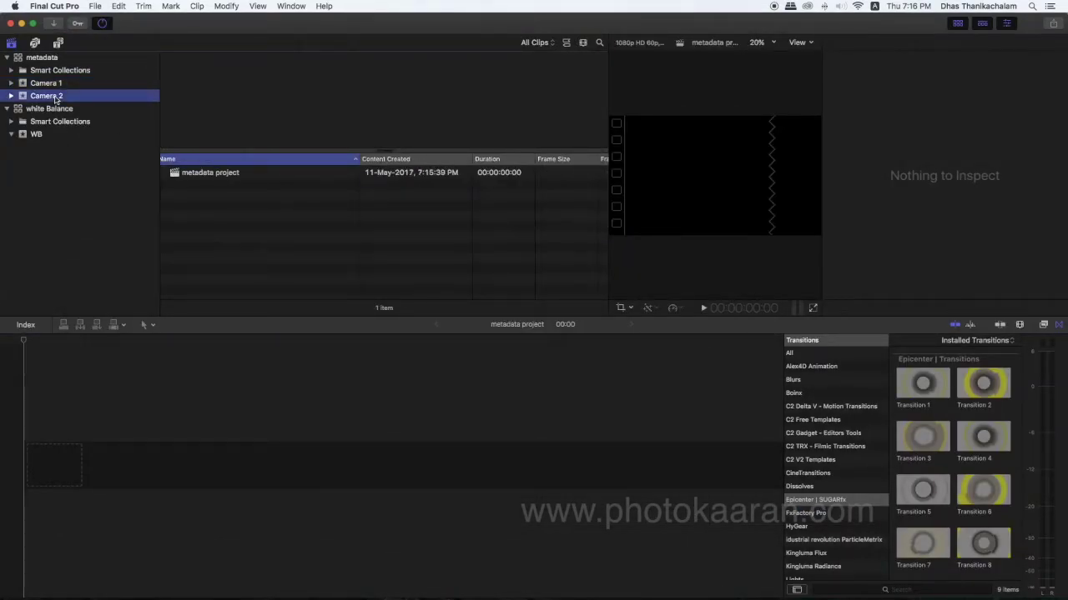
click(52, 23)
click(333, 338)
click(334, 349)
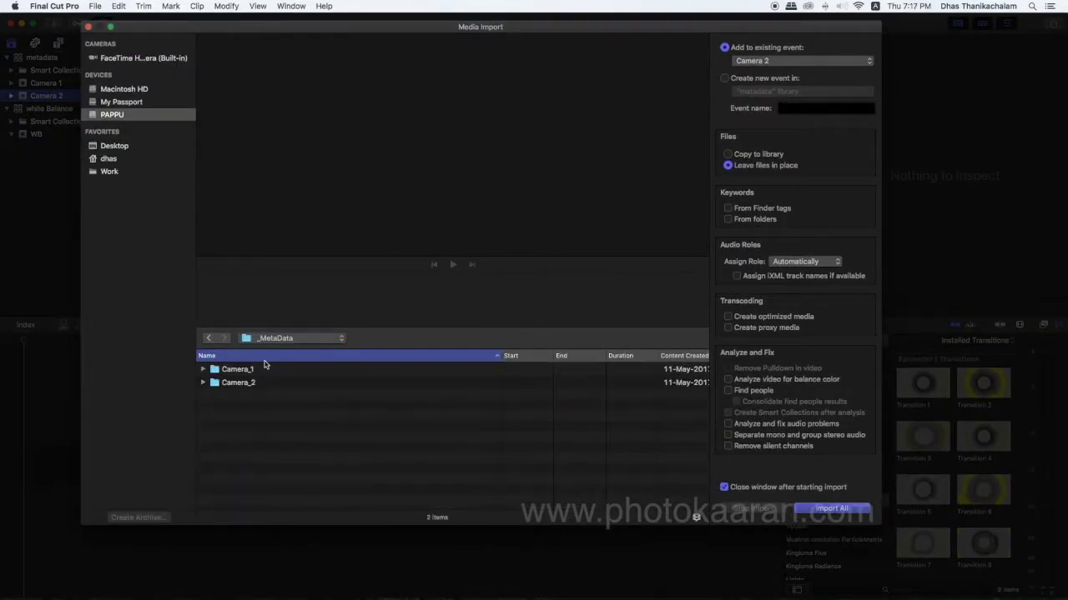
click(214, 386)
click(203, 382)
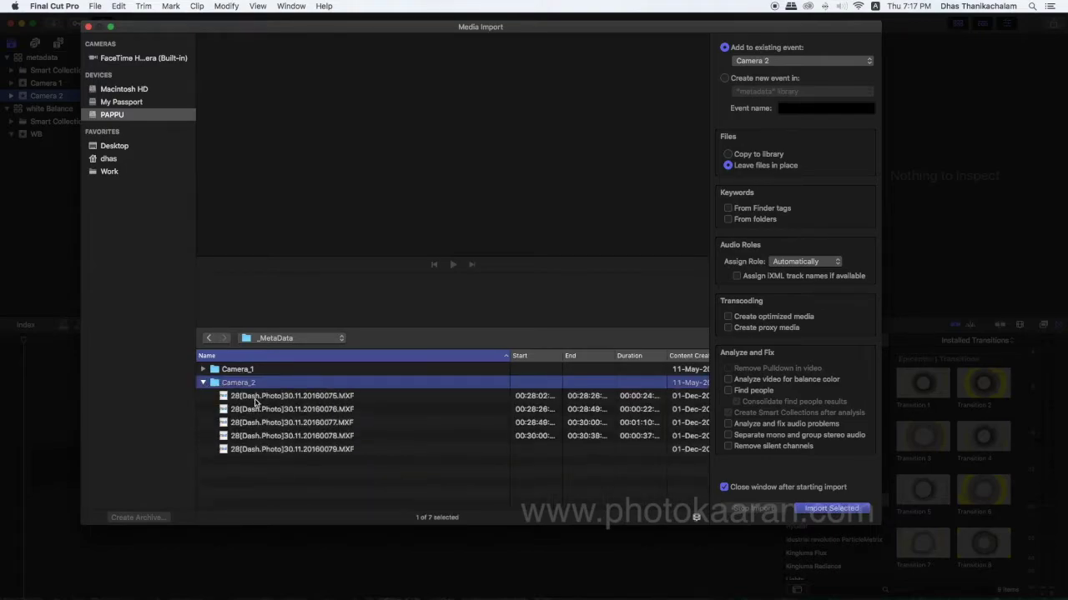
click(284, 397)
shift+click(271, 451)
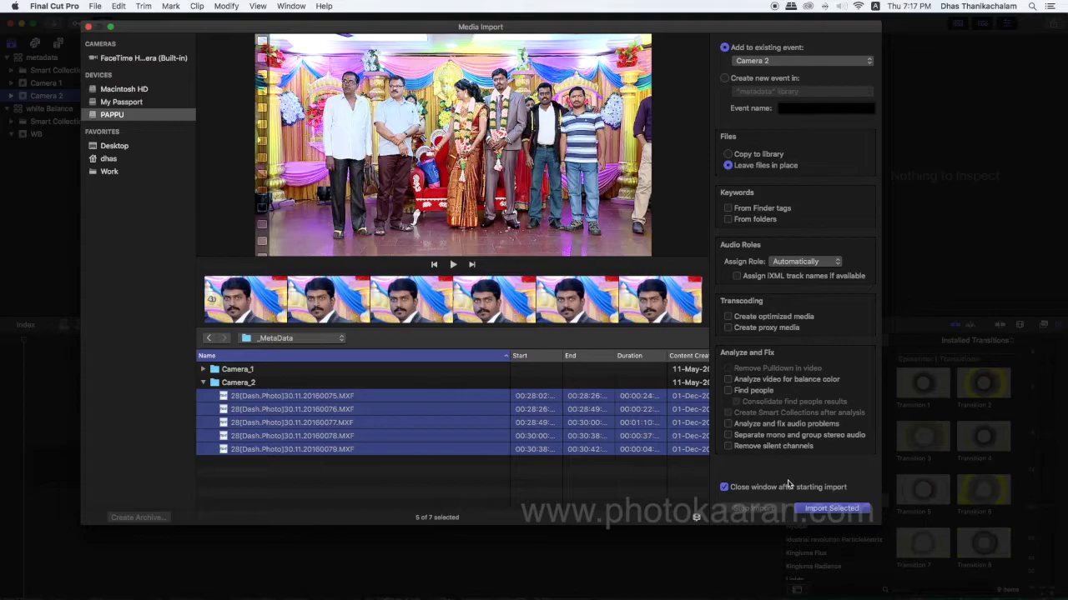
click(846, 511)
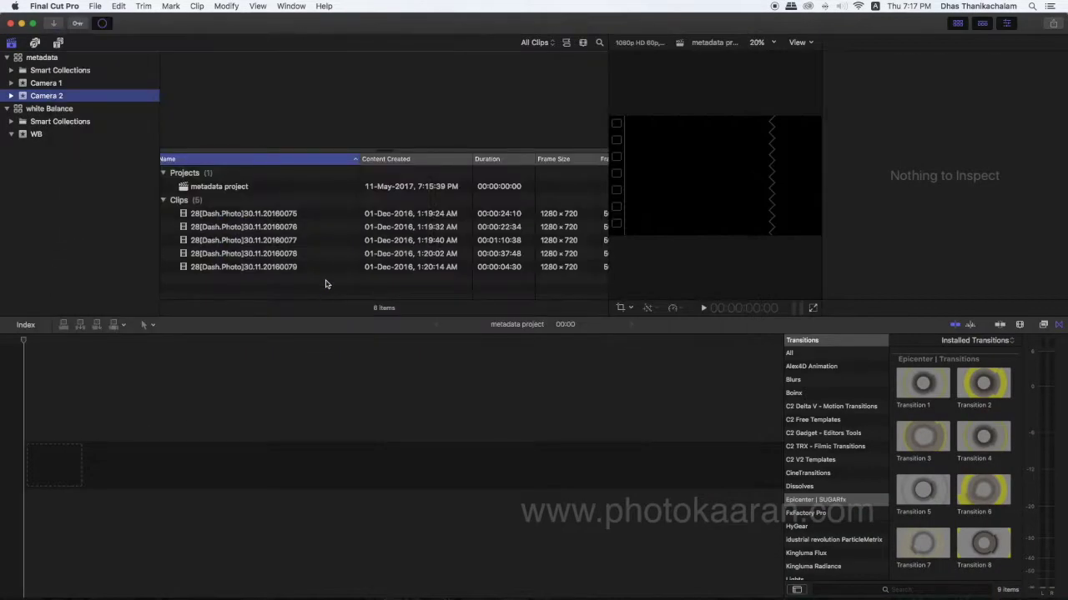
Step: Compare the names and details of the imported clips in the Camera 1 and Camera 2 events
click(54, 86)
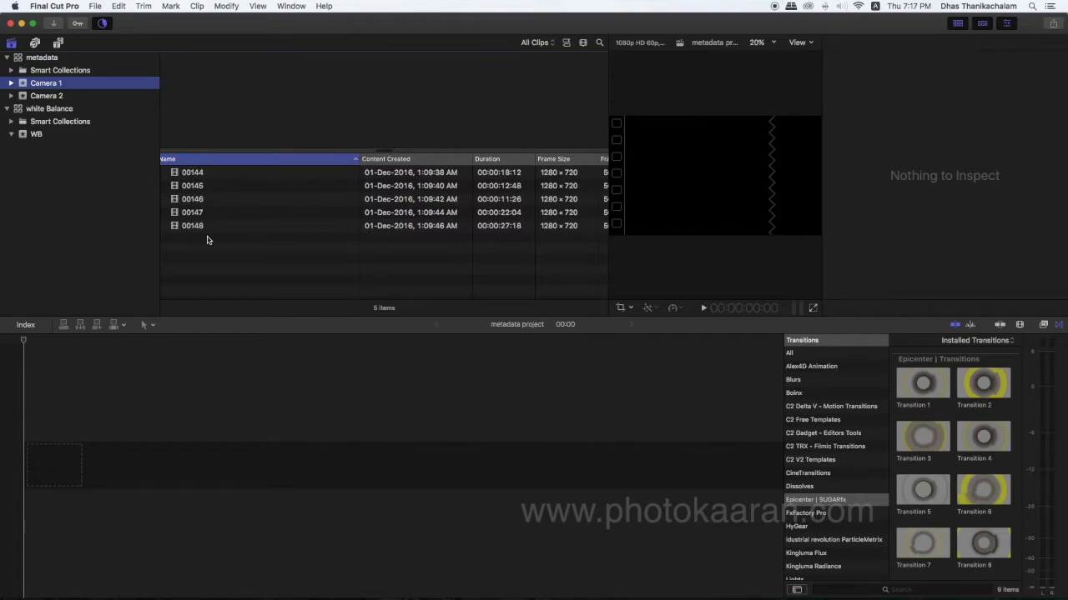
click(62, 98)
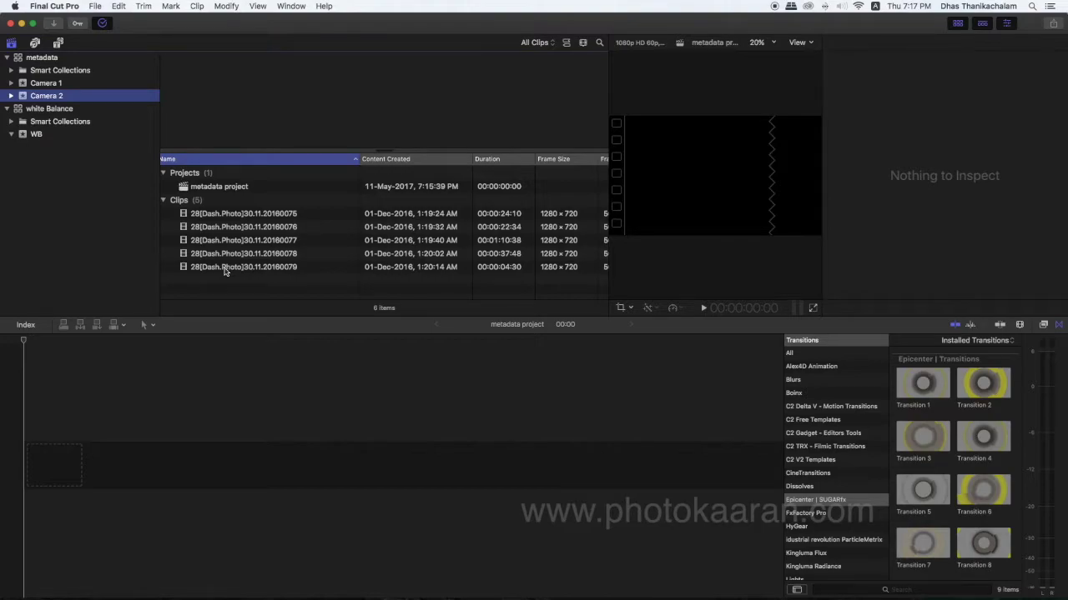
click(50, 84)
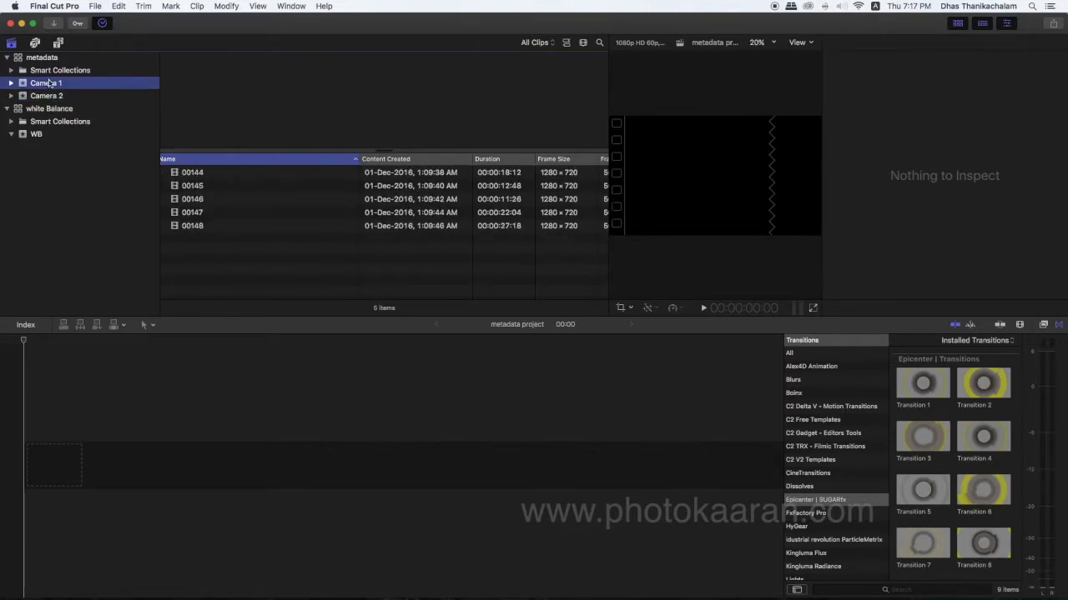
click(193, 172)
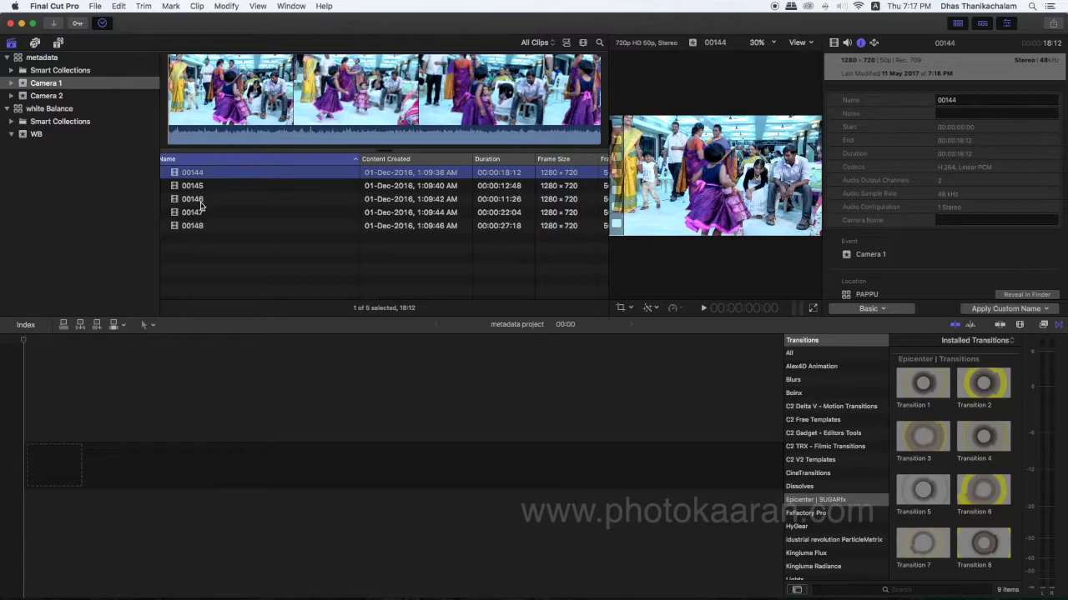
click(46, 96)
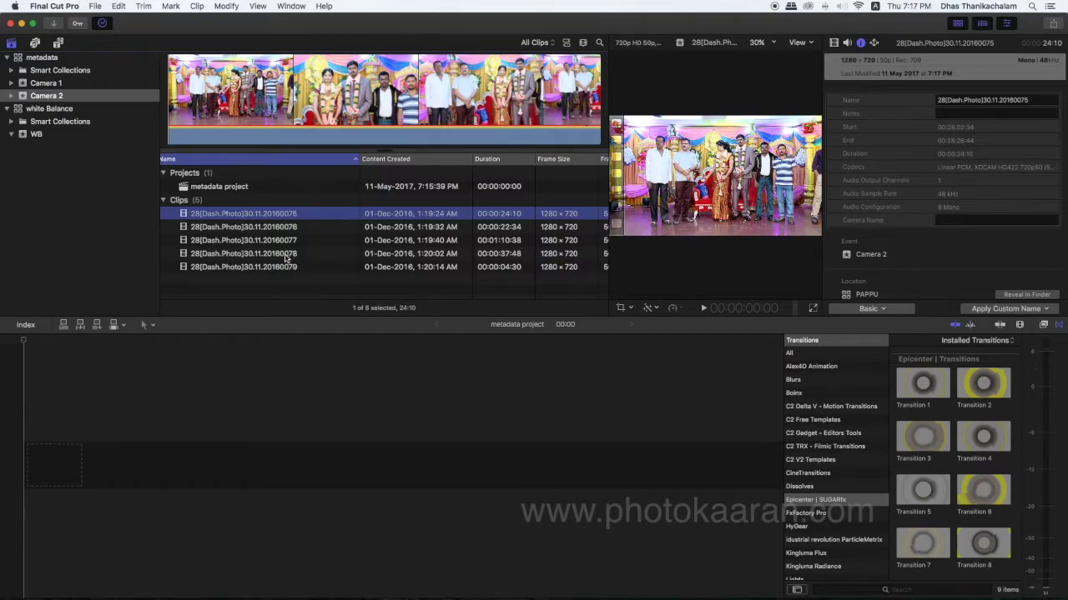
click(48, 87)
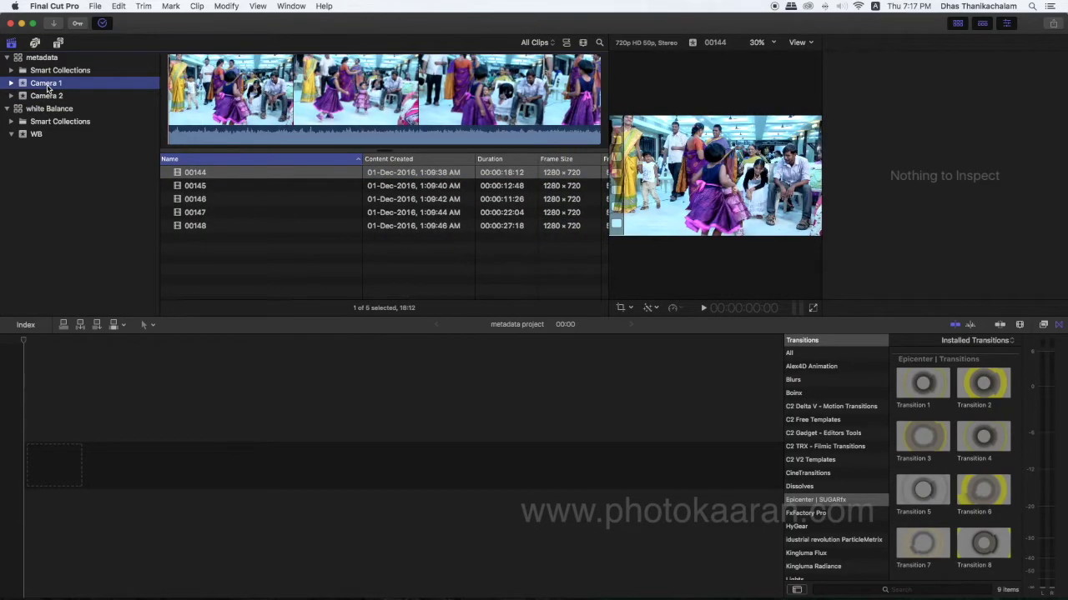
click(175, 185)
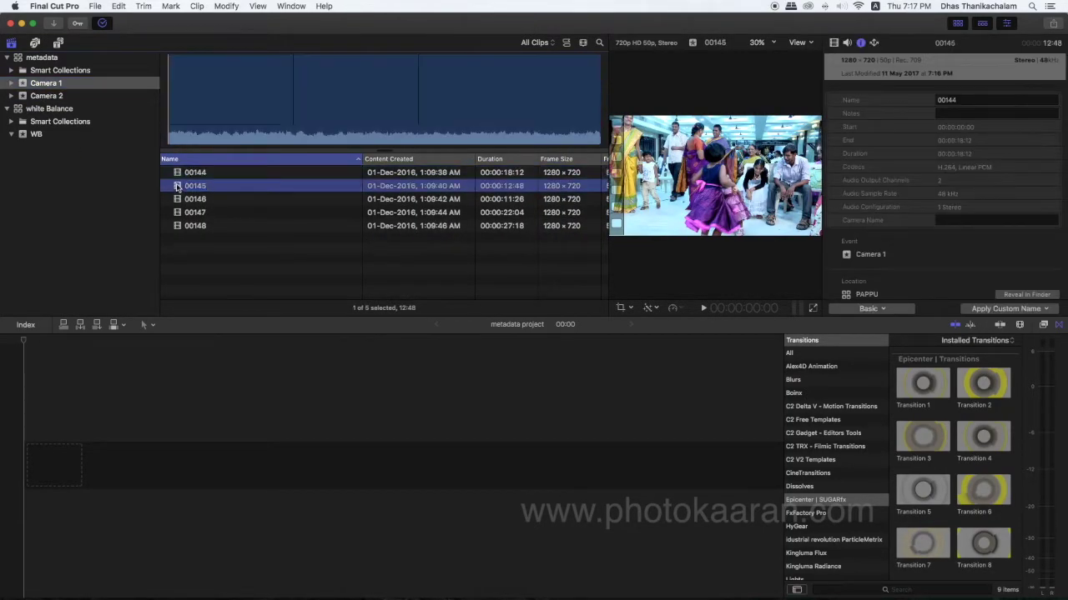
Step: Review the custom naming presets and metadata views available for clip 00144 in the Camera 1 event
click(178, 173)
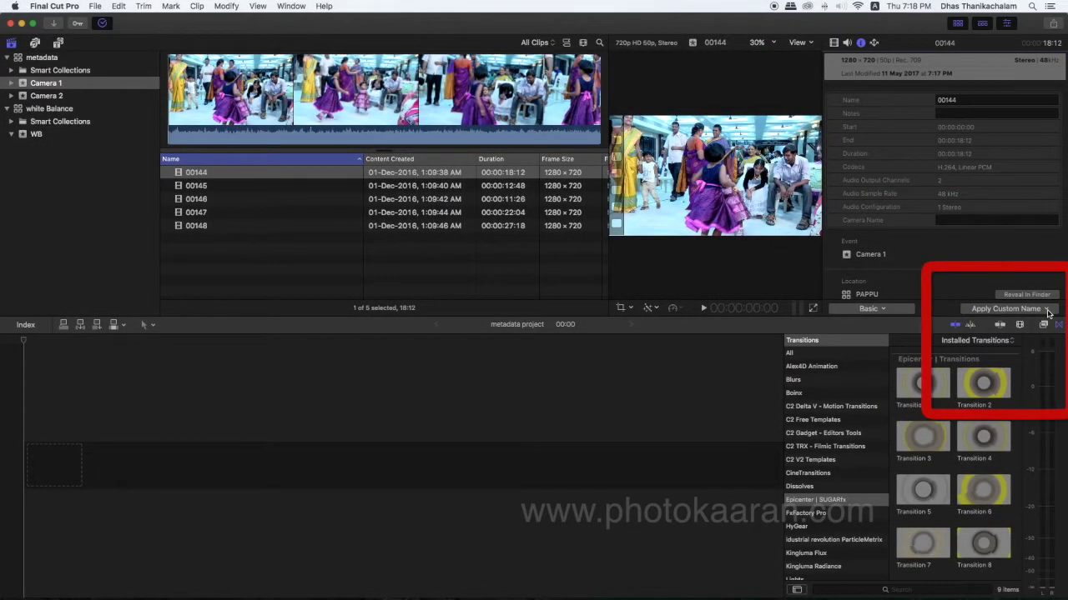
click(1049, 310)
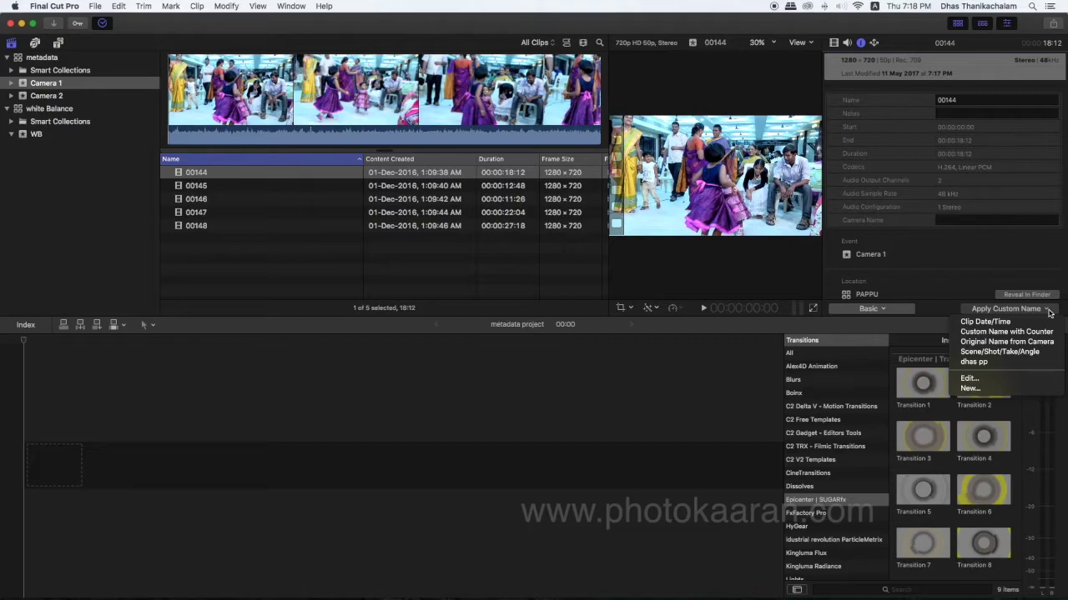
click(932, 291)
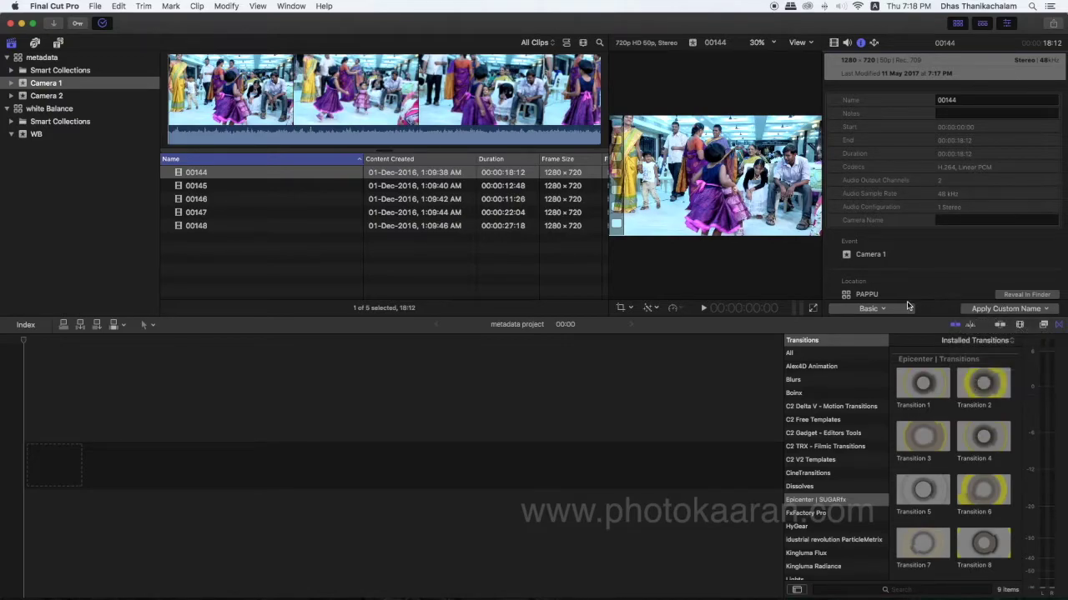
click(884, 310)
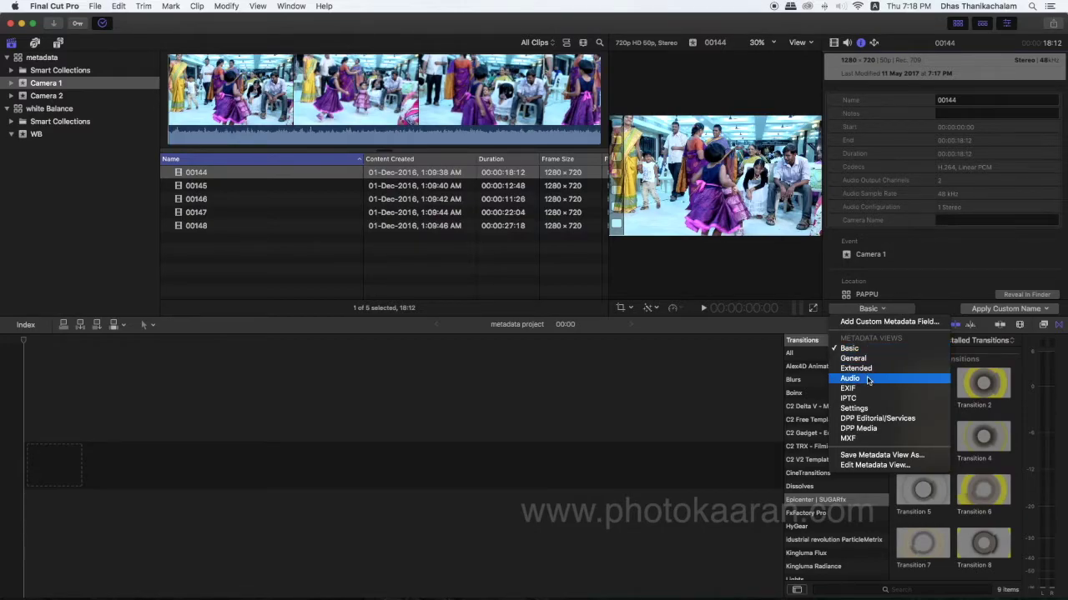
click(915, 271)
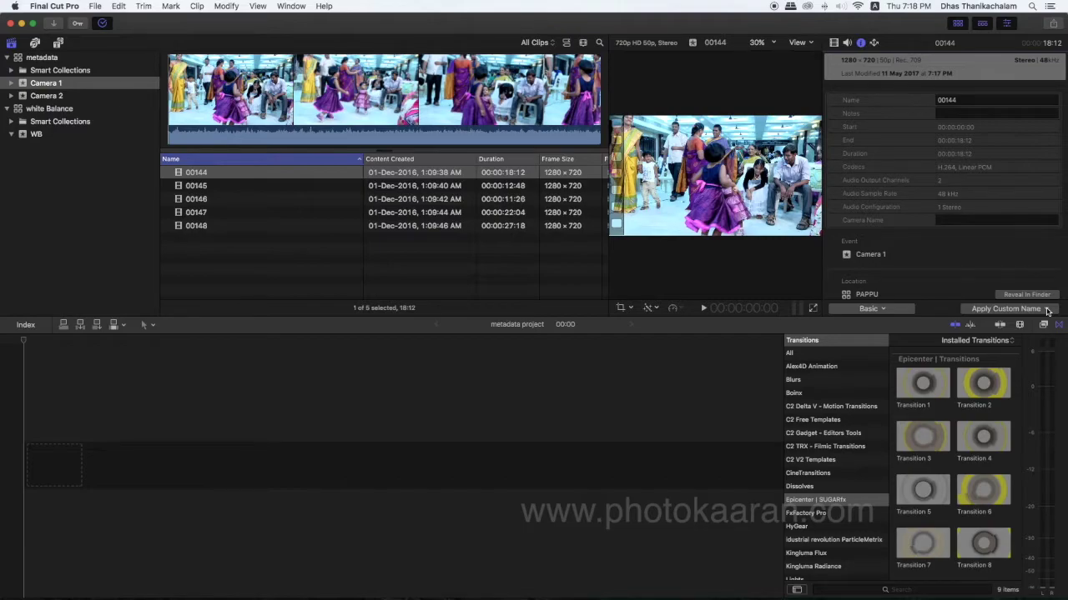
Step: Create a new custom naming preset called Post production
click(1047, 309)
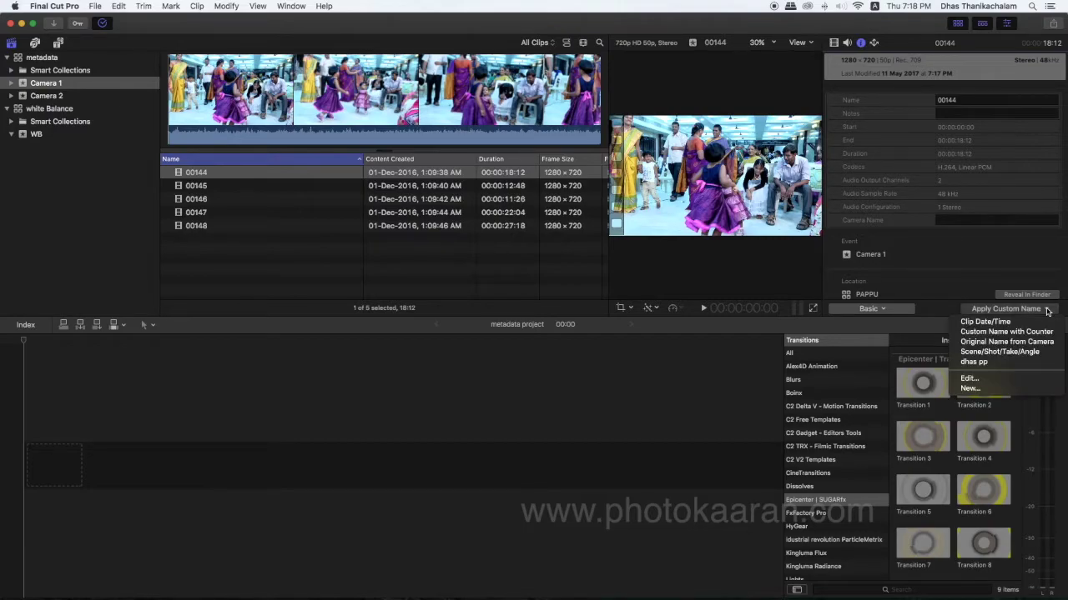
click(969, 389)
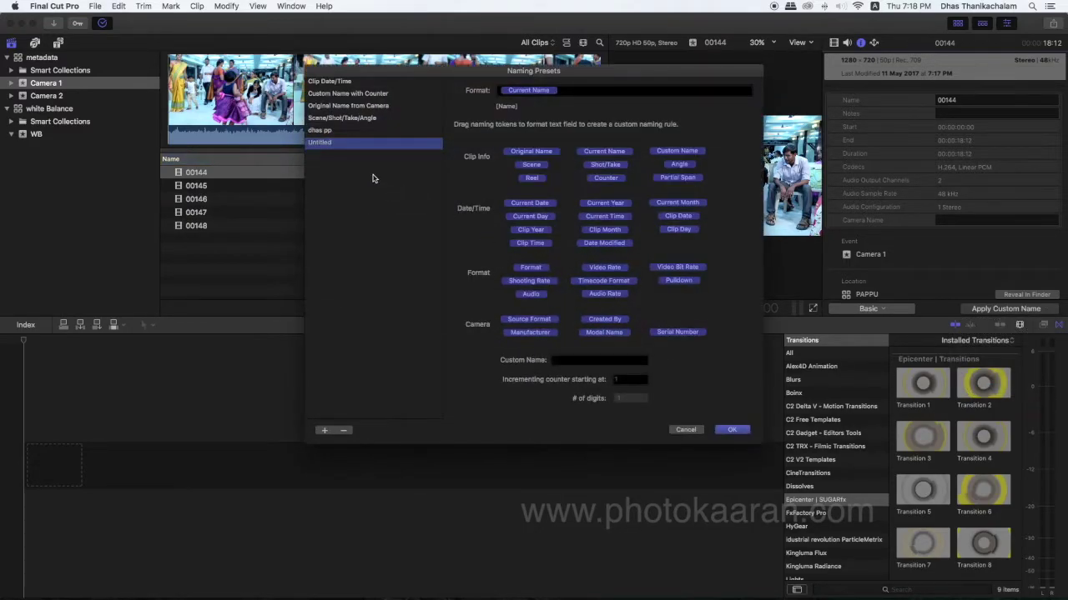
double_click(332, 145)
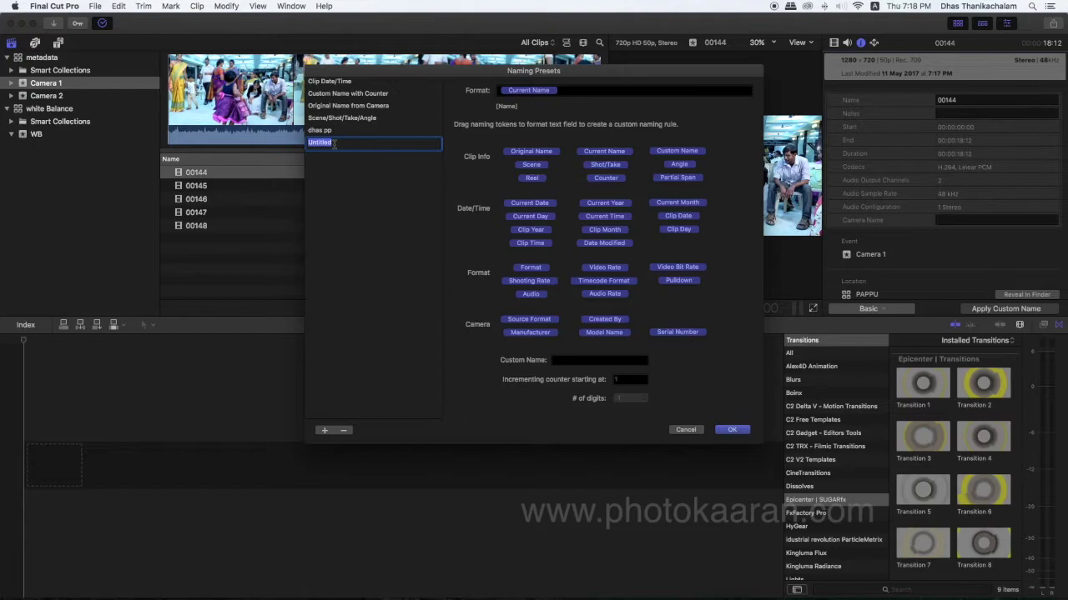
text(Post production)
click(322, 150)
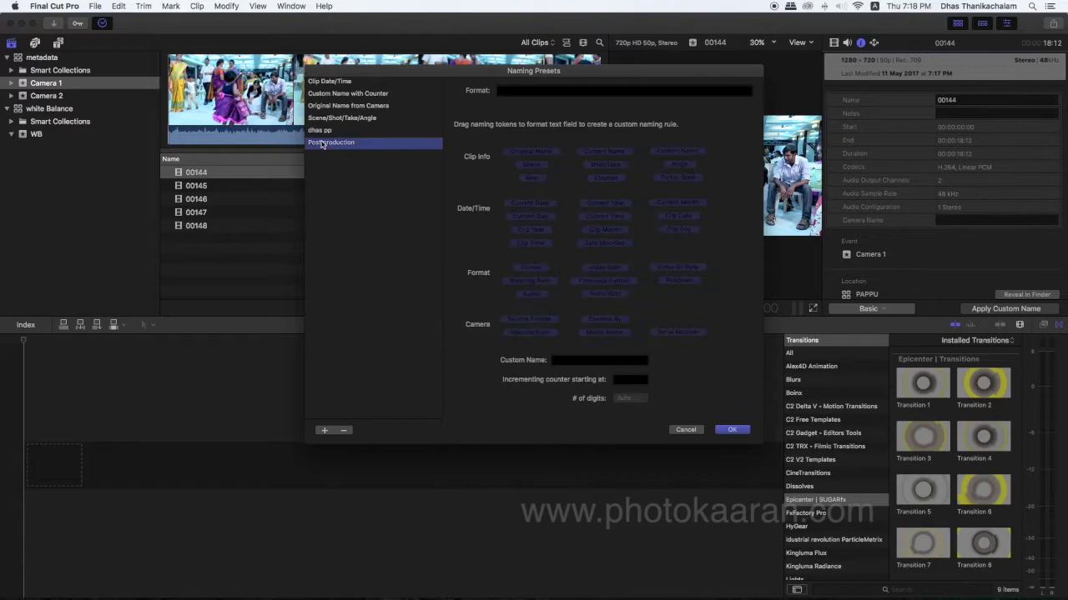
Step: Replace the Post production preset's default format with the Clip Date and Clip Time tokens, and save the preset
click(551, 95)
key(Delete)
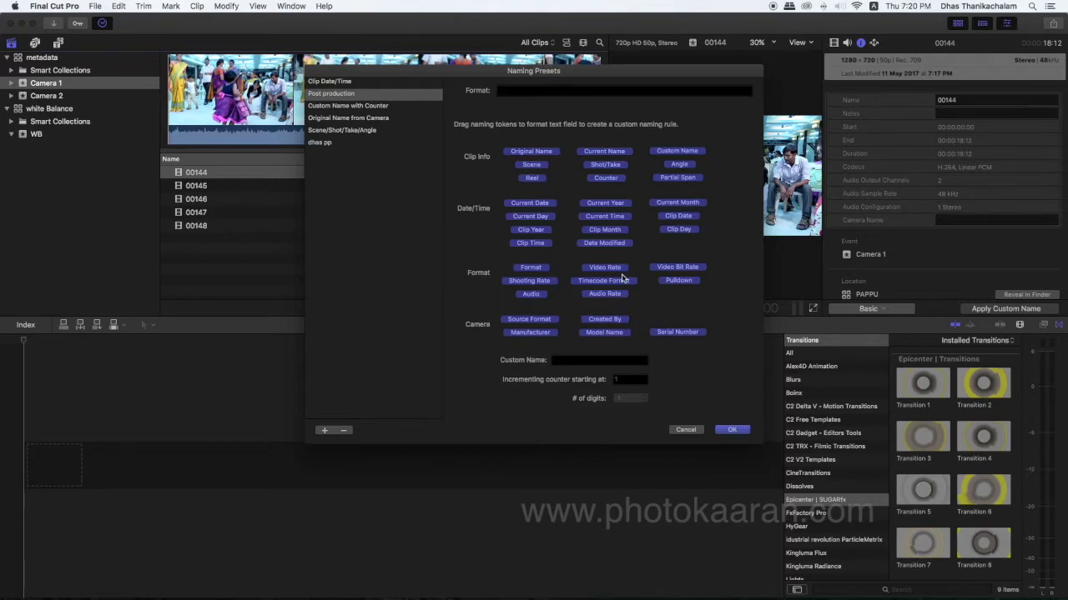
click(682, 218)
drag(682, 218, 518, 95)
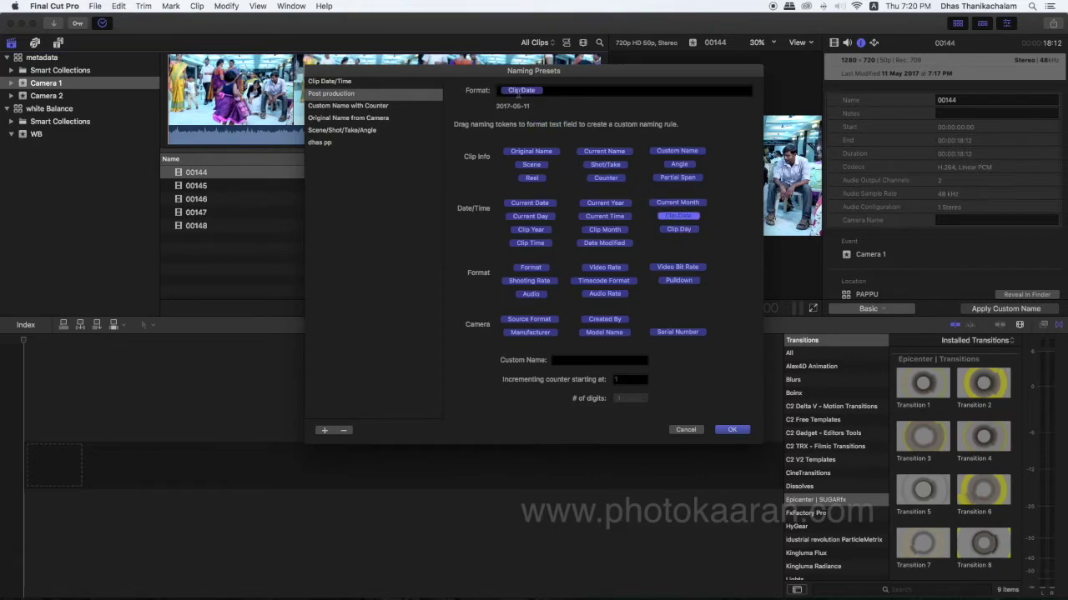
click(531, 245)
drag(532, 248, 570, 94)
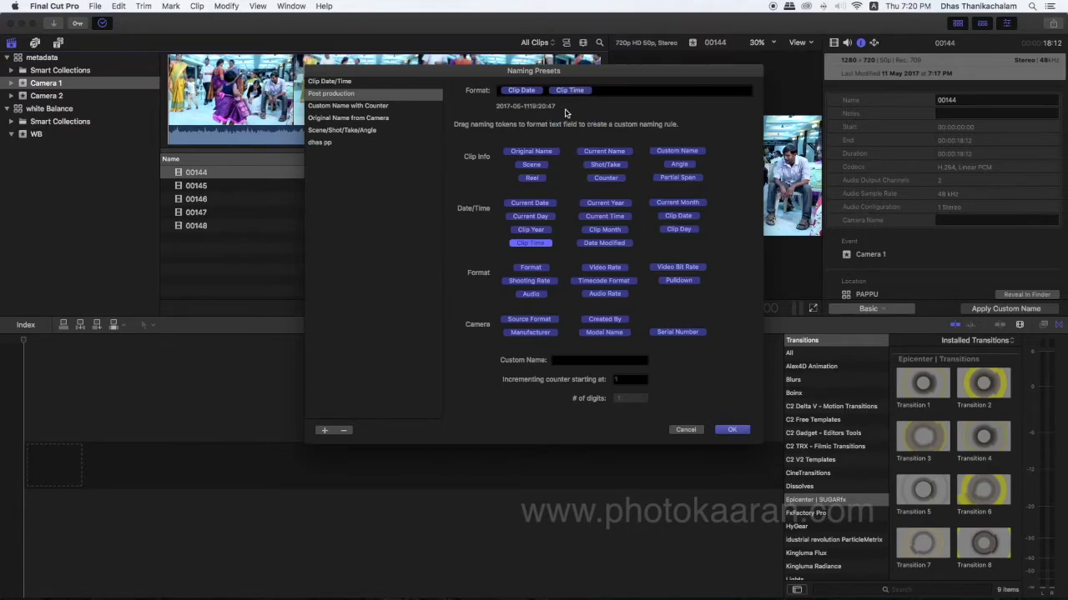
click(732, 431)
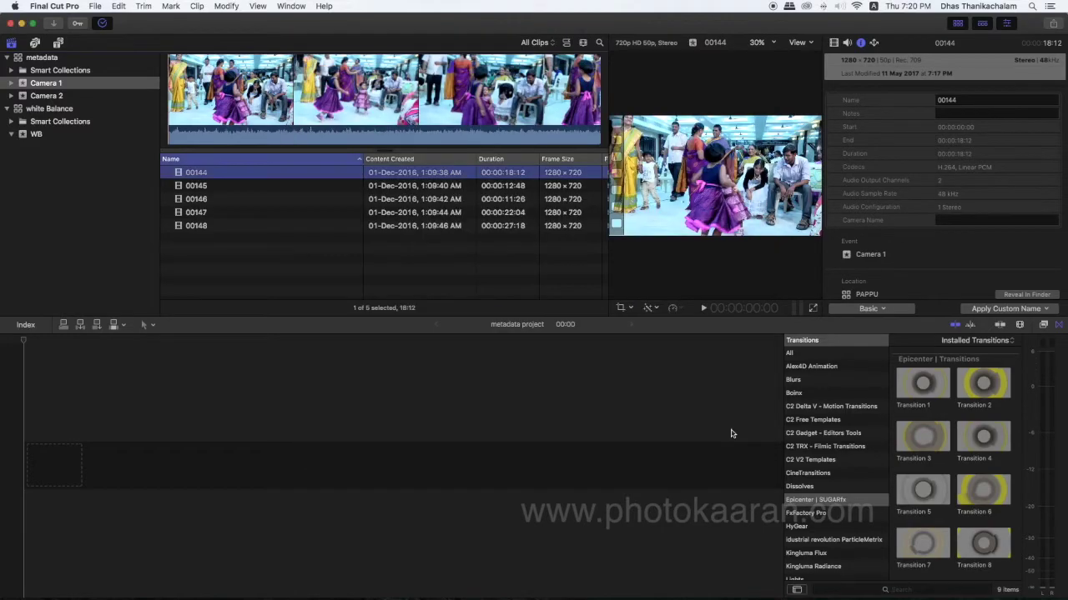
Step: Rename clip 00144 in the Camera 1 event by applying the Post production naming preset
click(202, 185)
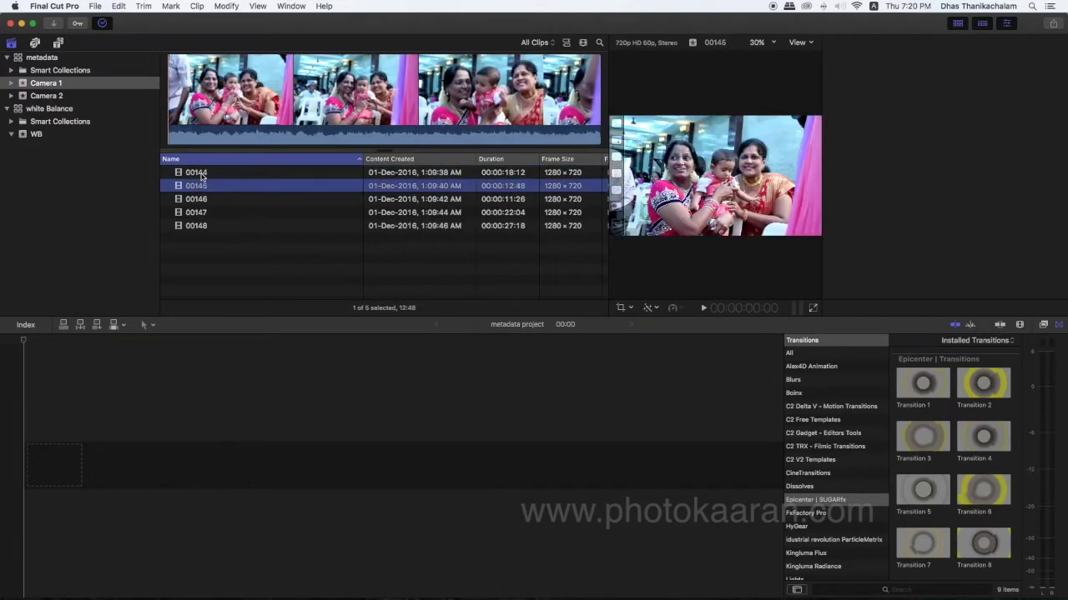
click(201, 172)
click(1047, 309)
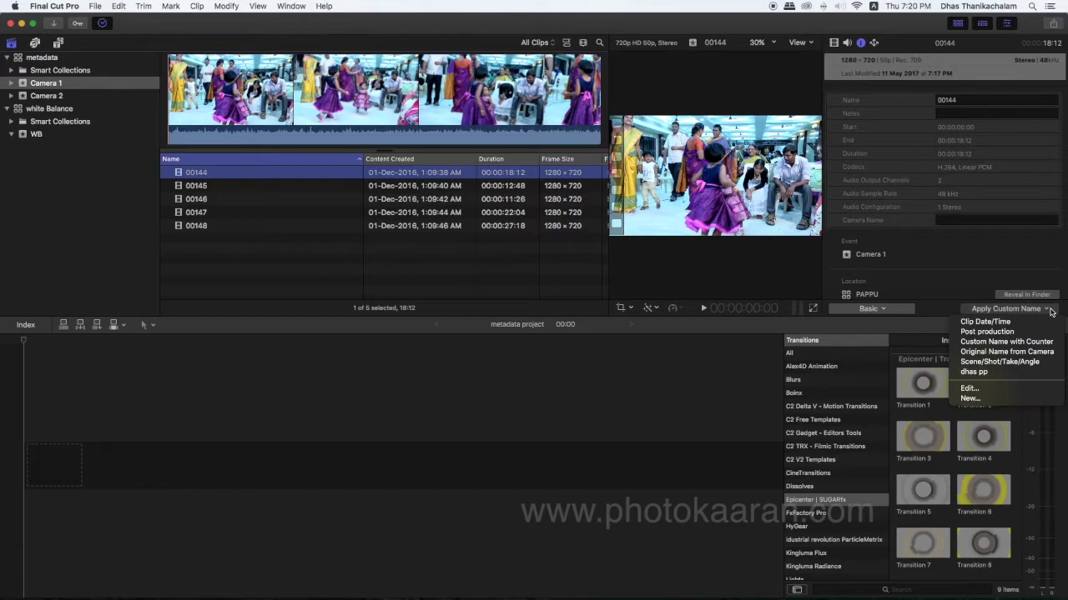
click(980, 333)
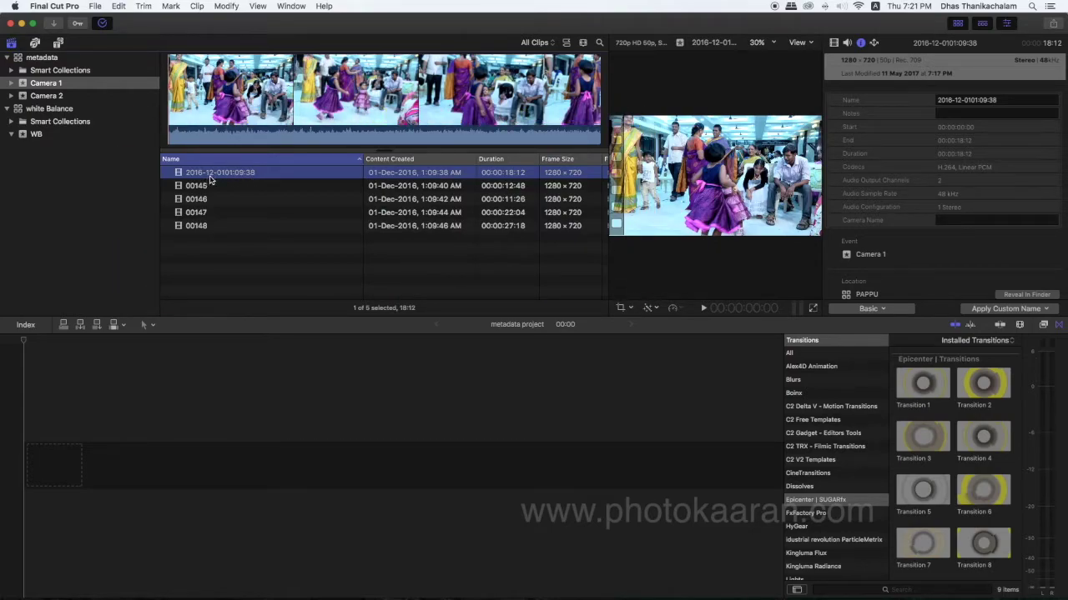
Step: Apply the Post production naming preset to clips 00145 through 00148 together
click(252, 189)
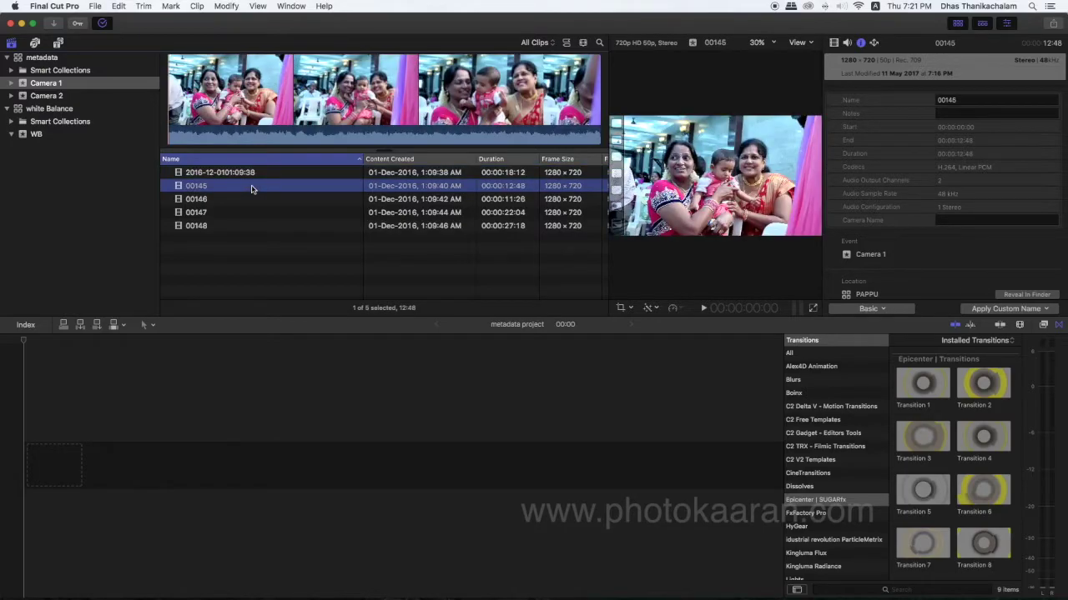
shift+click(242, 225)
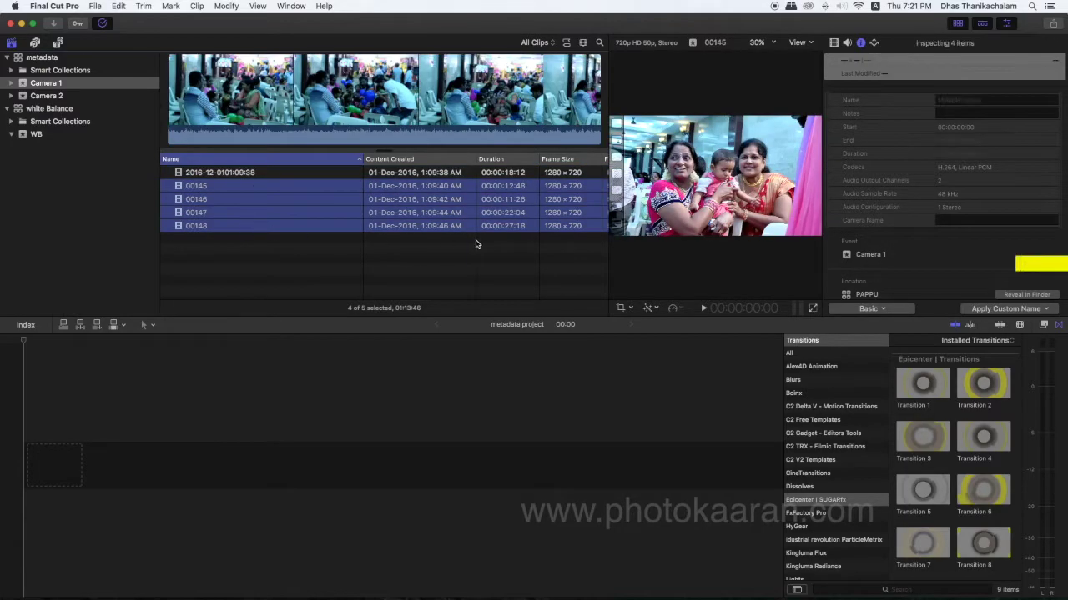
click(1042, 308)
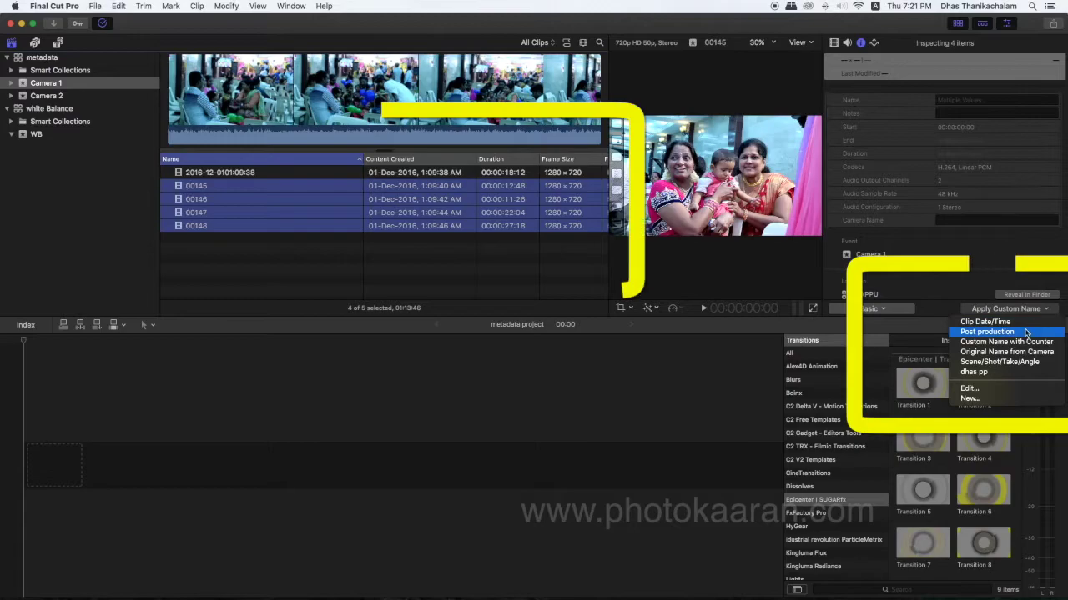
click(1026, 333)
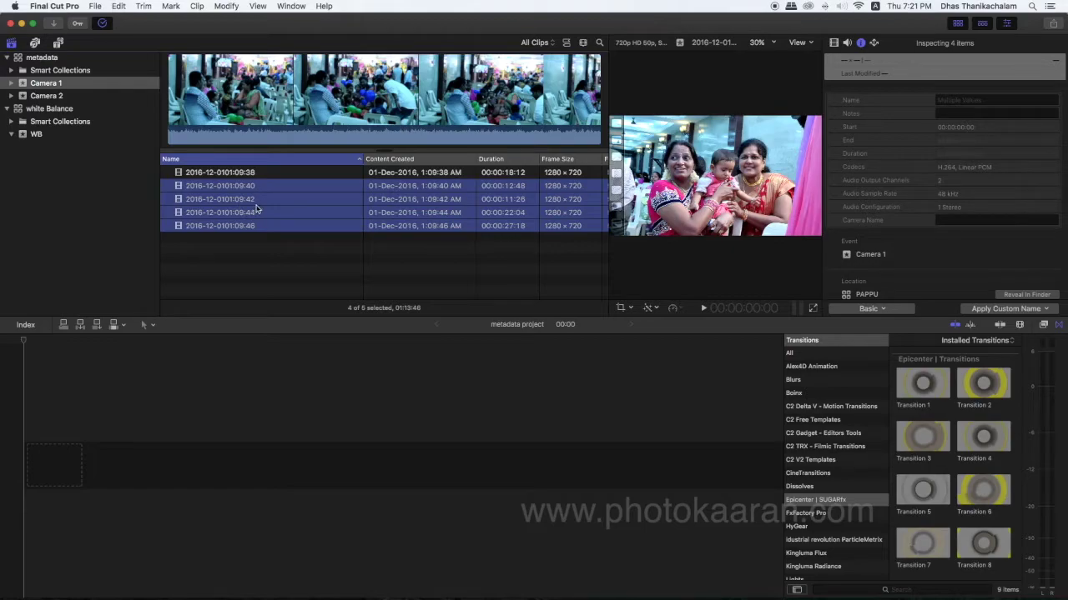
Step: Apply the Post production naming preset to all five clips in the Camera 2 event
click(52, 96)
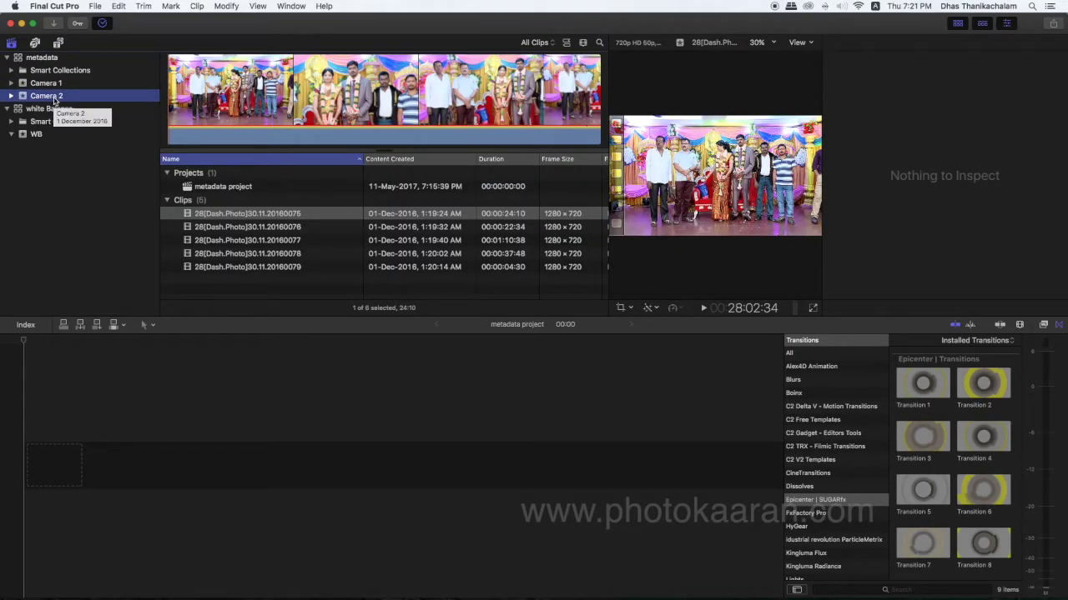
shift+click(264, 267)
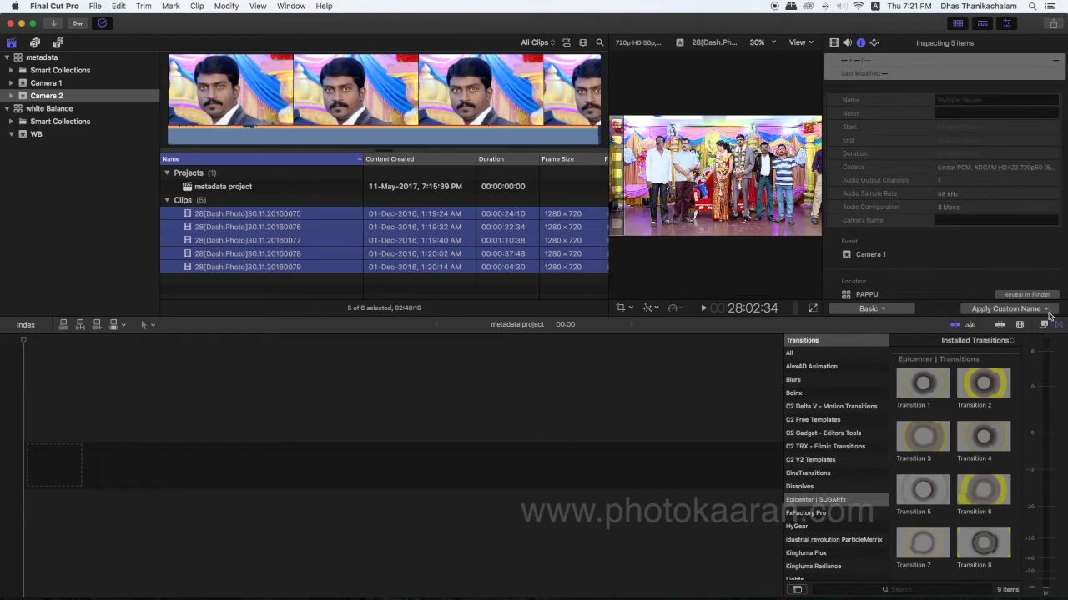
click(1048, 313)
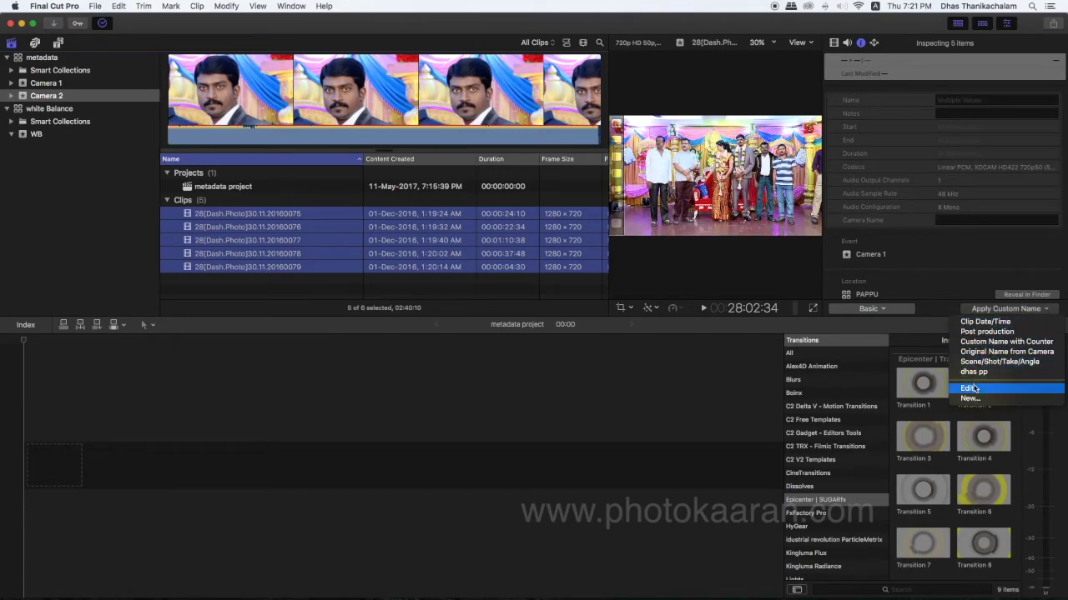
click(987, 331)
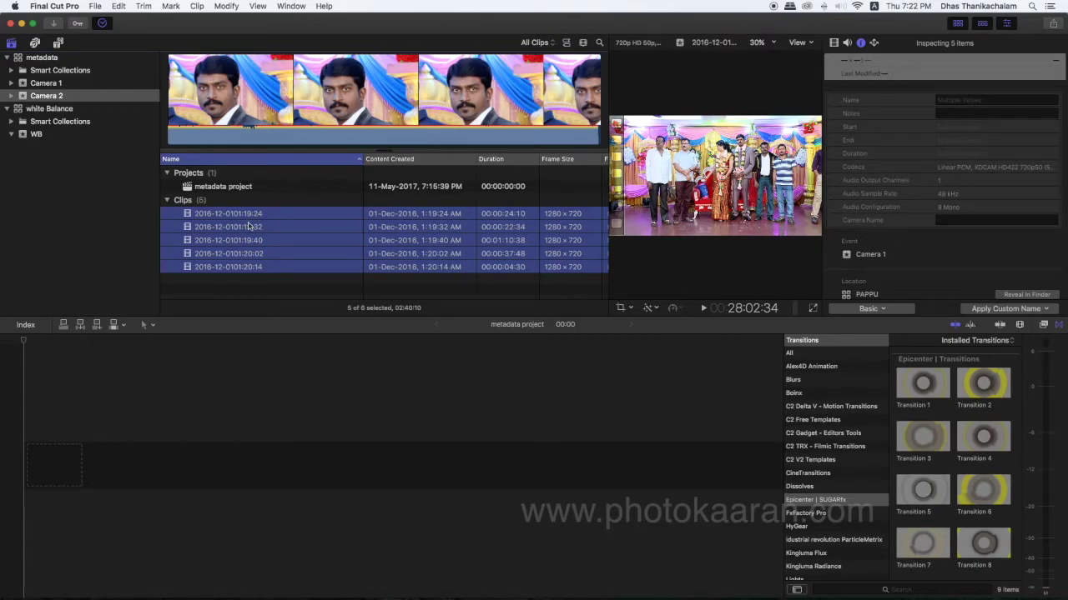
Step: Compare the date-and-time names of the renamed clips in the Camera 1 and Camera 2 events
click(53, 85)
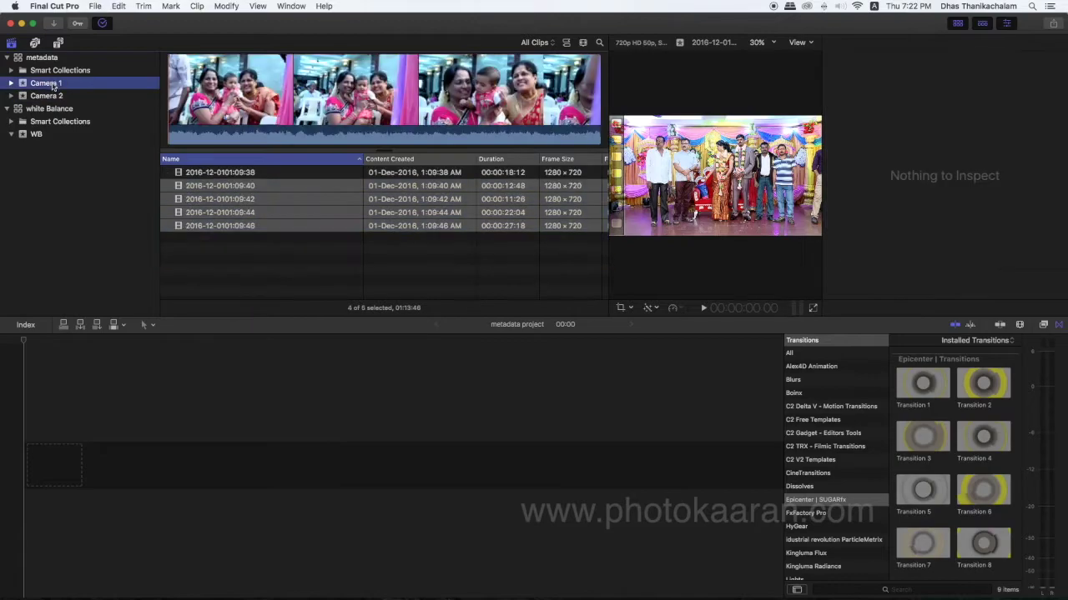
click(247, 245)
click(242, 187)
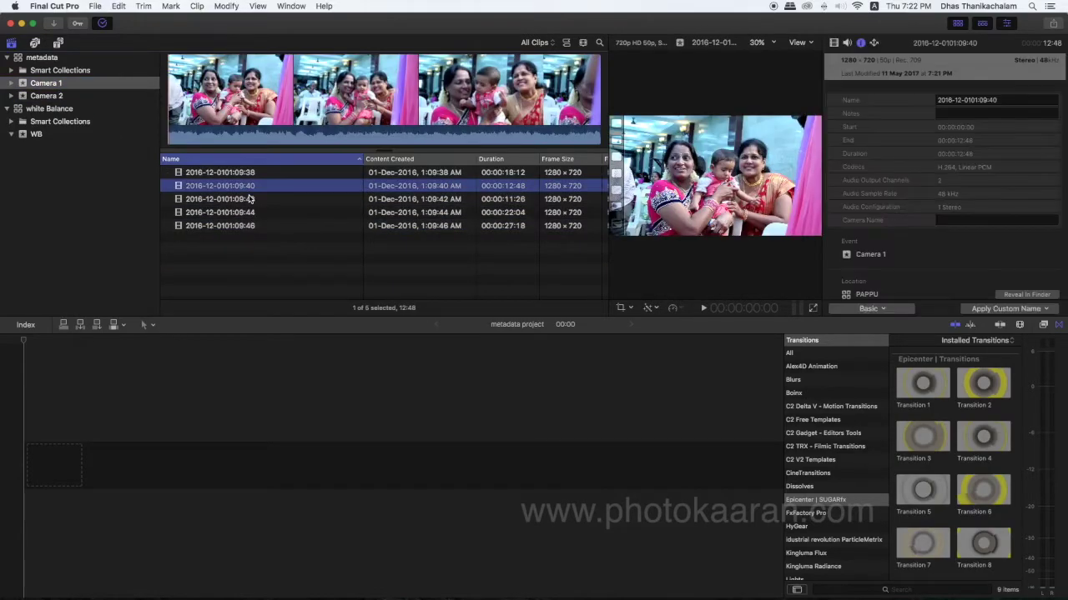
click(55, 97)
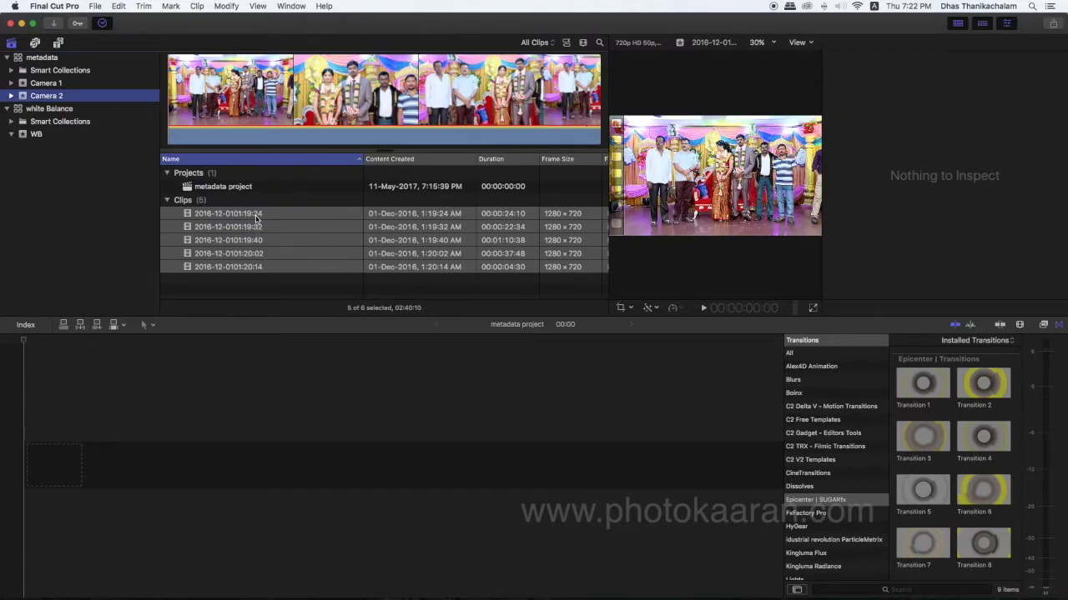
click(248, 215)
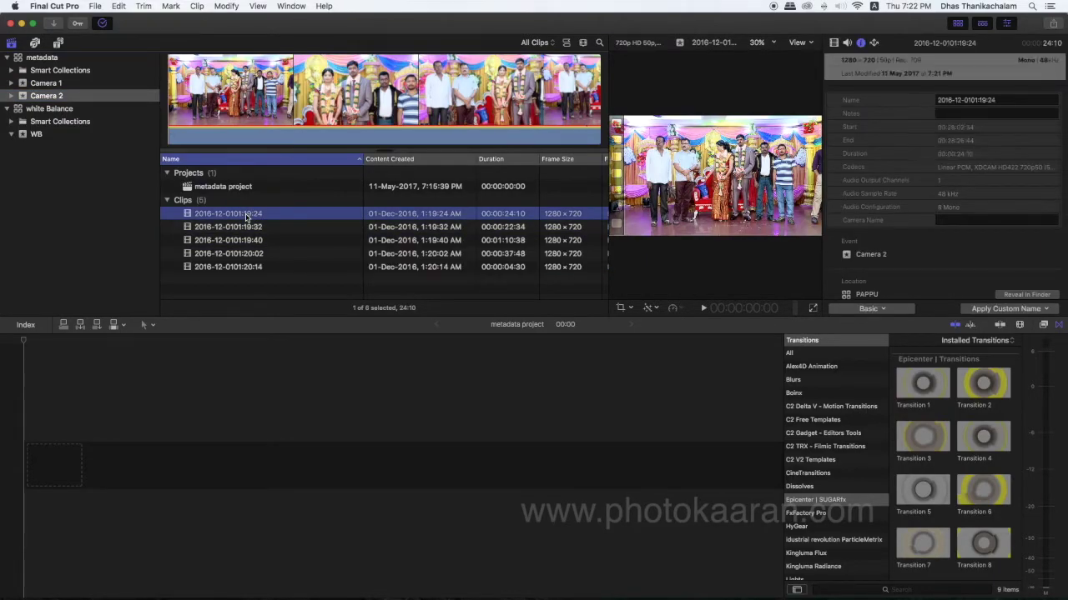
click(60, 86)
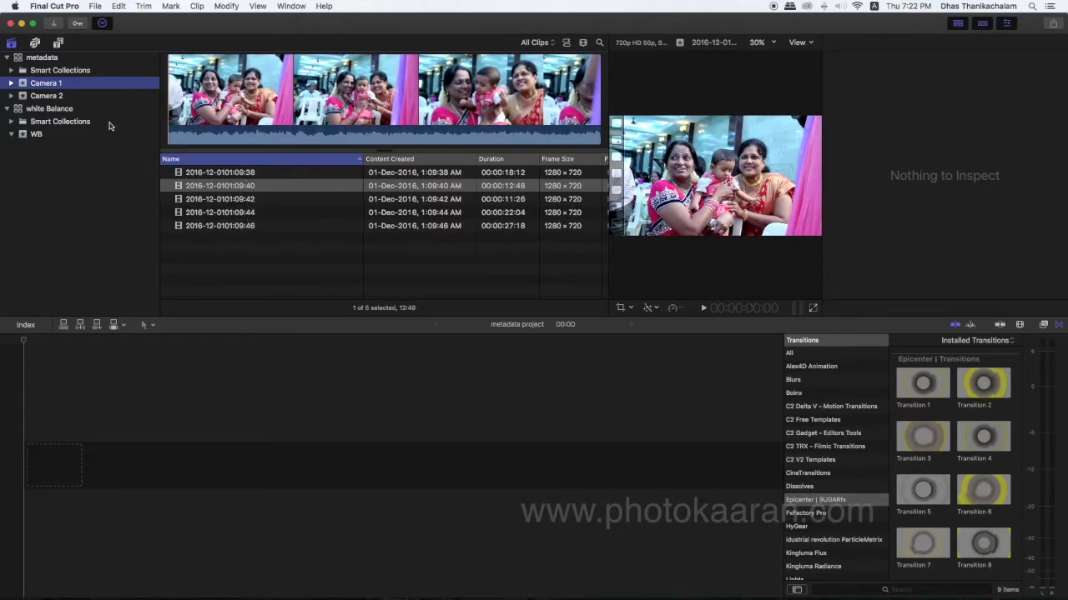
click(49, 96)
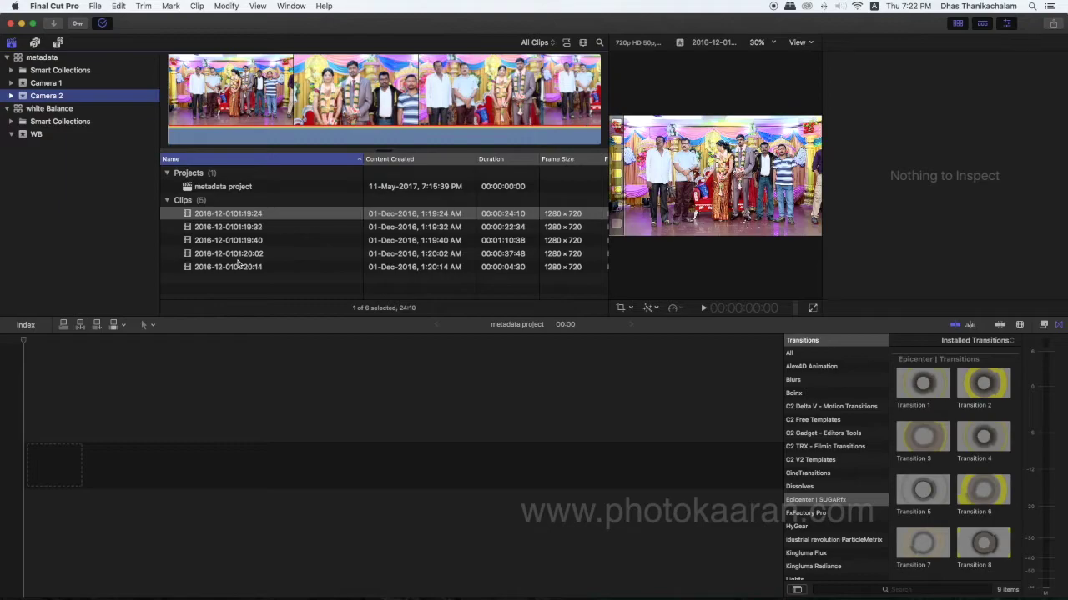
Step: Edit the Post production naming preset by adding the Format token after Clip Date and Clip Time, and save it
click(249, 216)
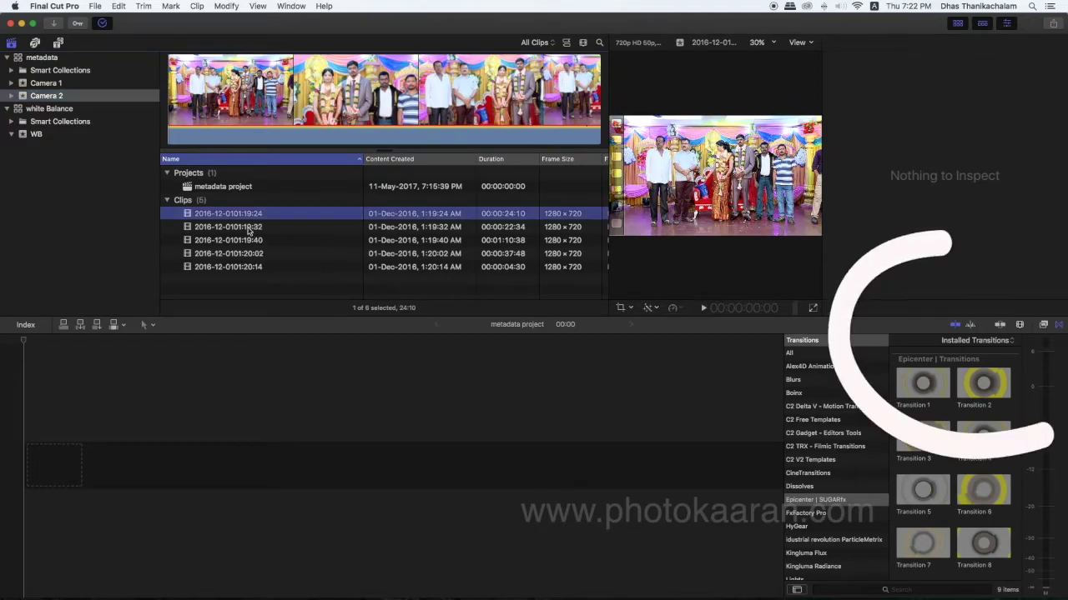
click(249, 230)
click(1044, 311)
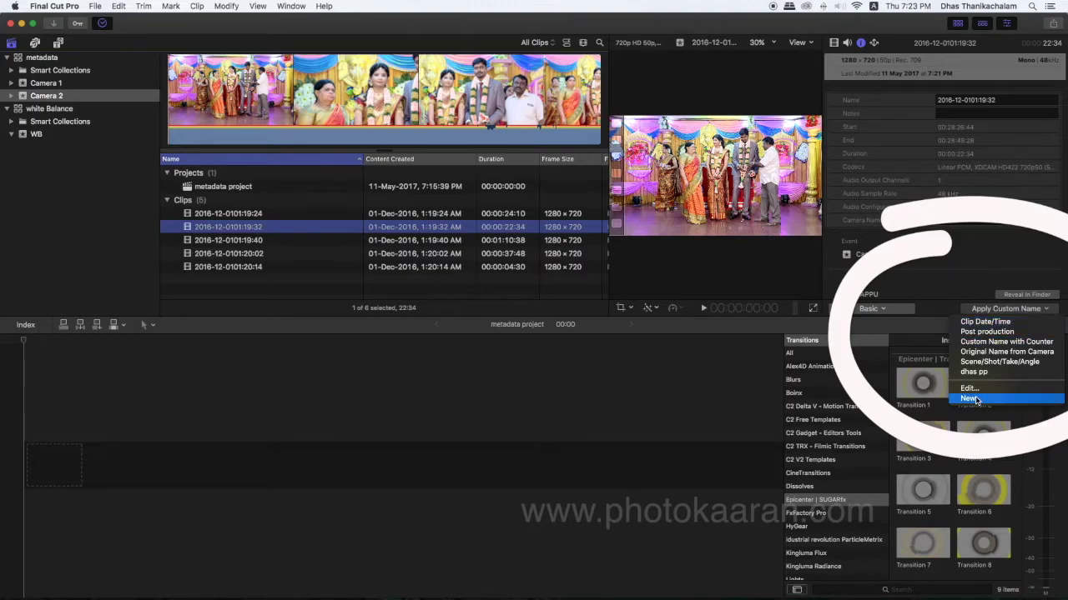
click(973, 393)
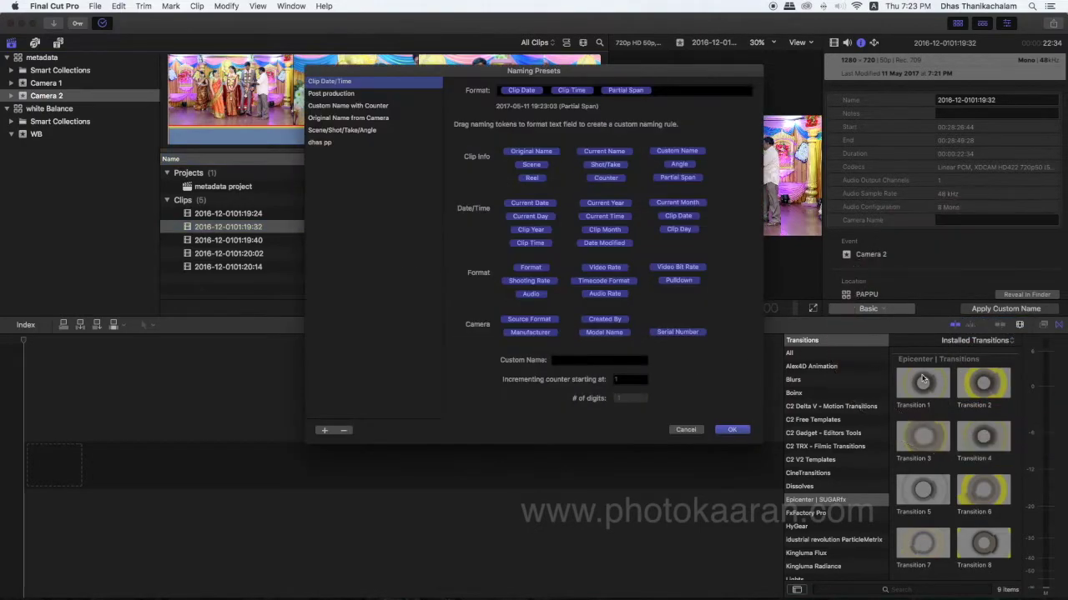
click(329, 94)
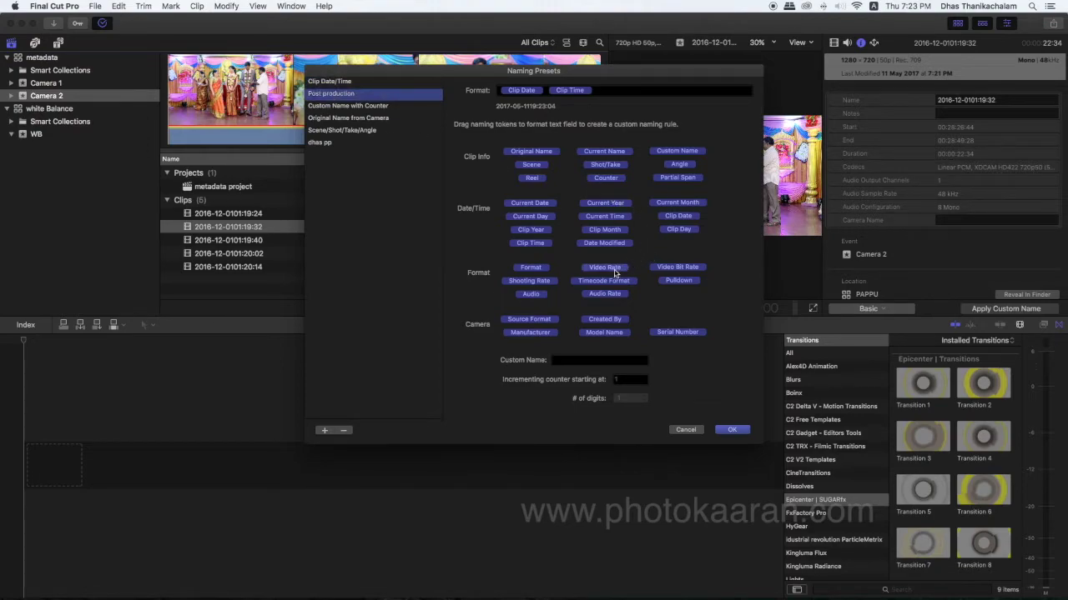
drag(538, 269, 624, 89)
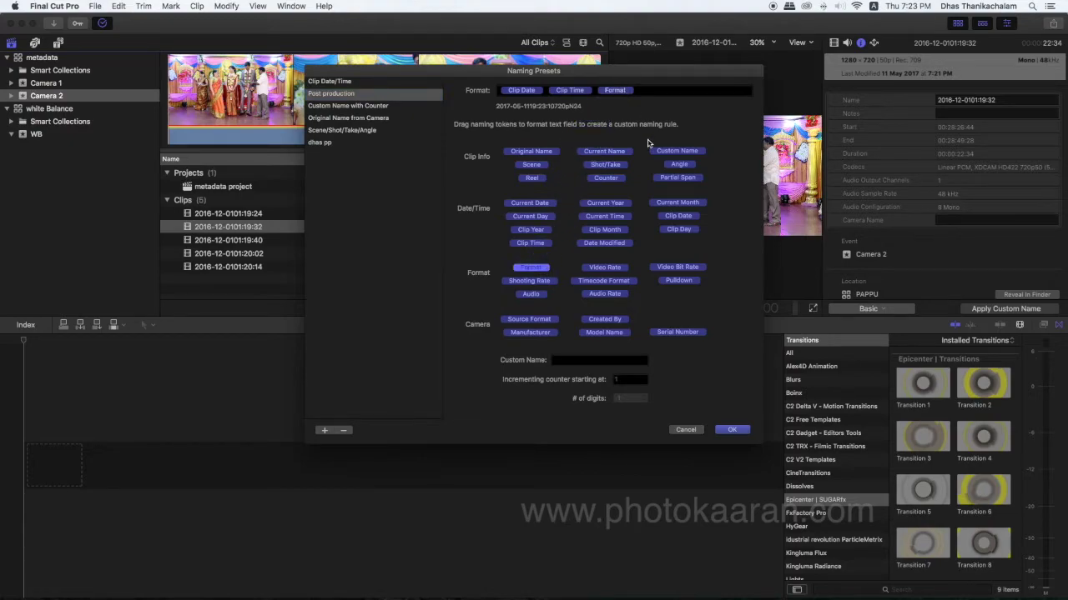
click(729, 431)
Step: Apply the updated Post production naming preset to the first clip in the Camera 2 event
click(238, 216)
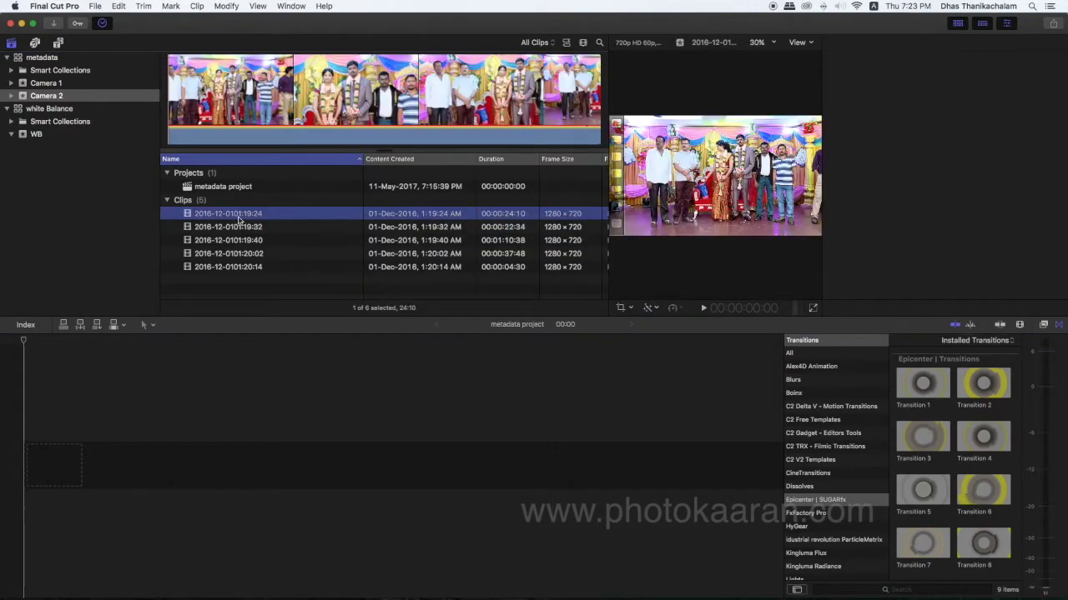
click(1048, 311)
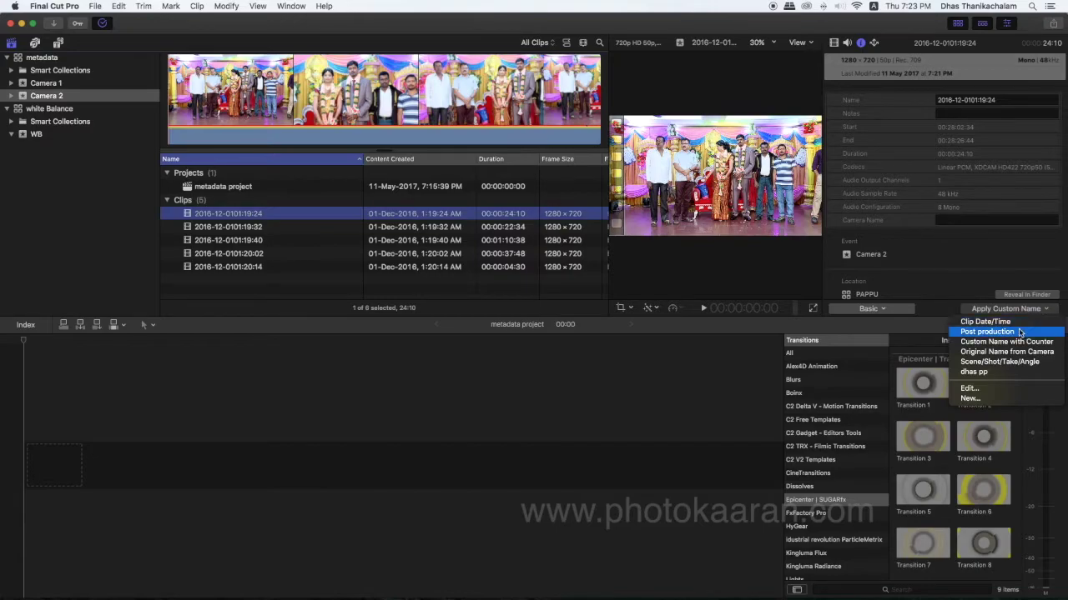
click(1022, 331)
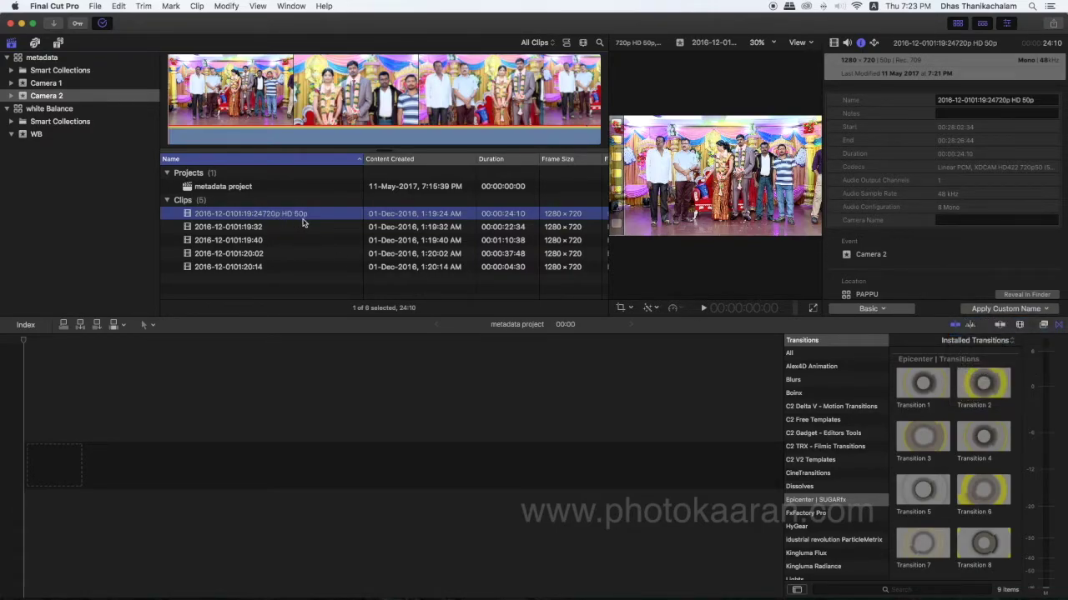
Step: Try reducing the Post production naming preset to Clip Date by removing its Audio Rate, Format and Clip Time tokens
click(272, 268)
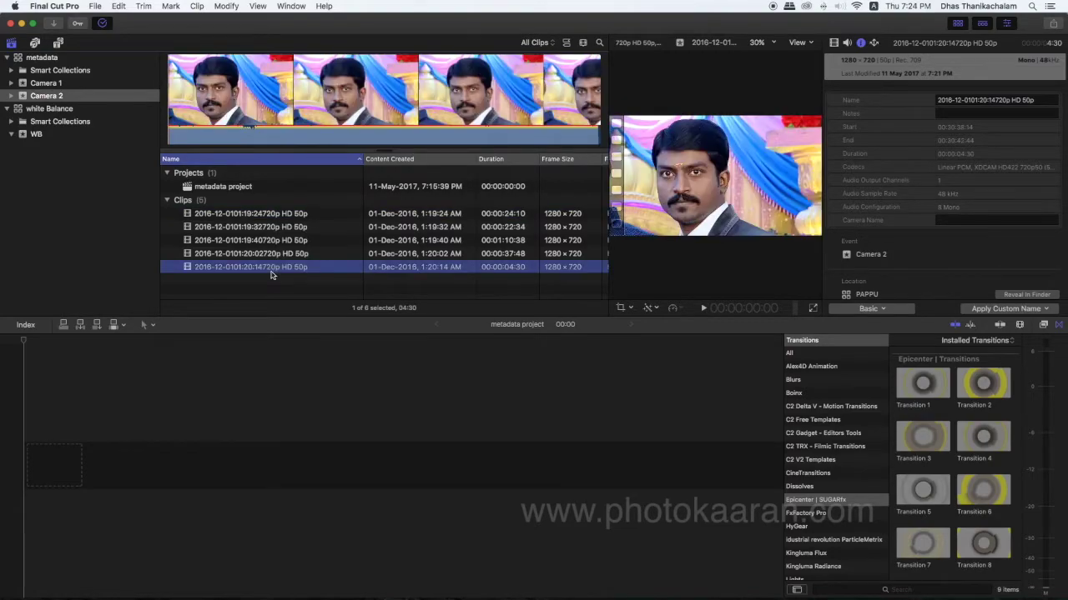
click(1048, 310)
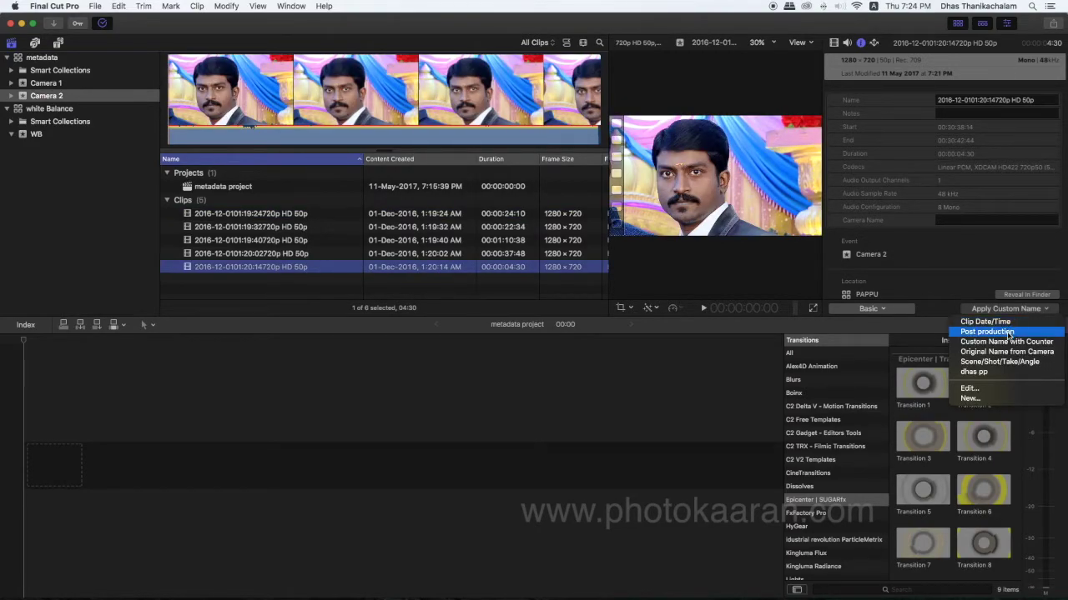
click(978, 389)
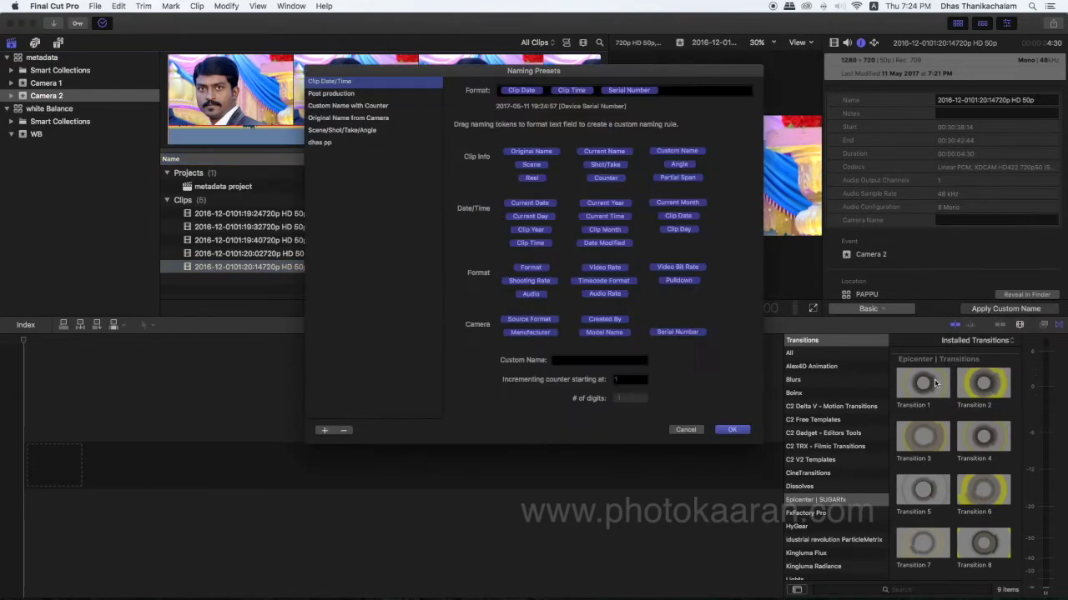
click(347, 95)
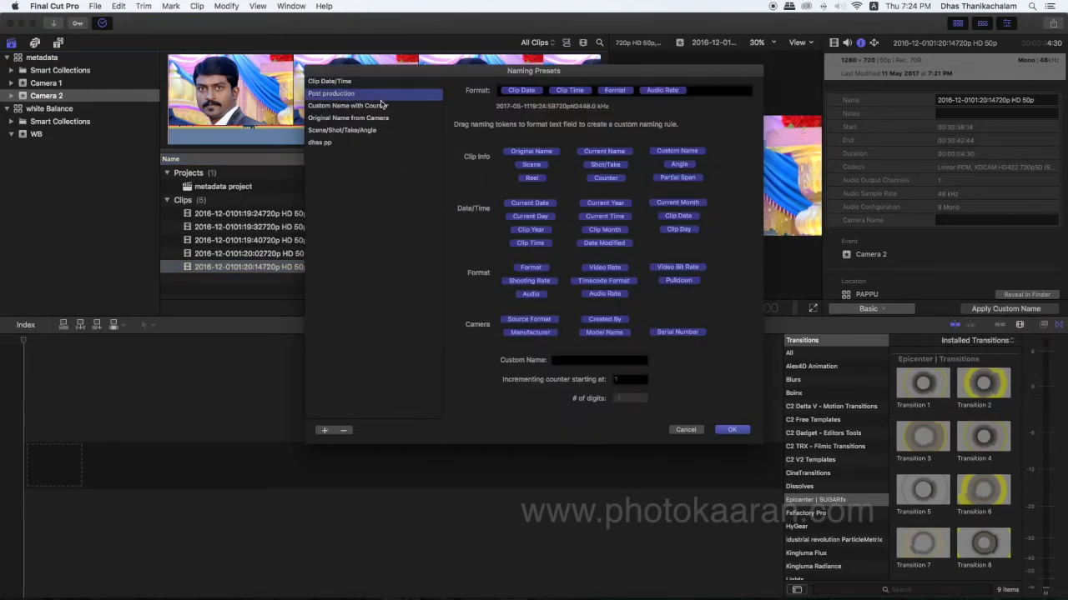
click(677, 92)
key(BackSpace)
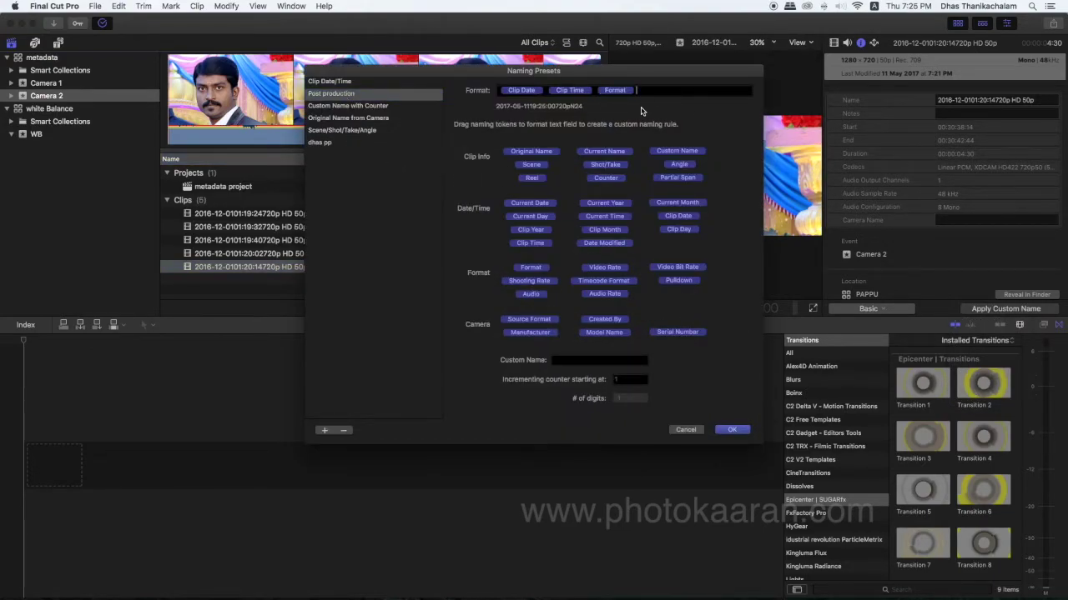
click(614, 90)
key(BackSpace)
click(580, 95)
key(BackSpace)
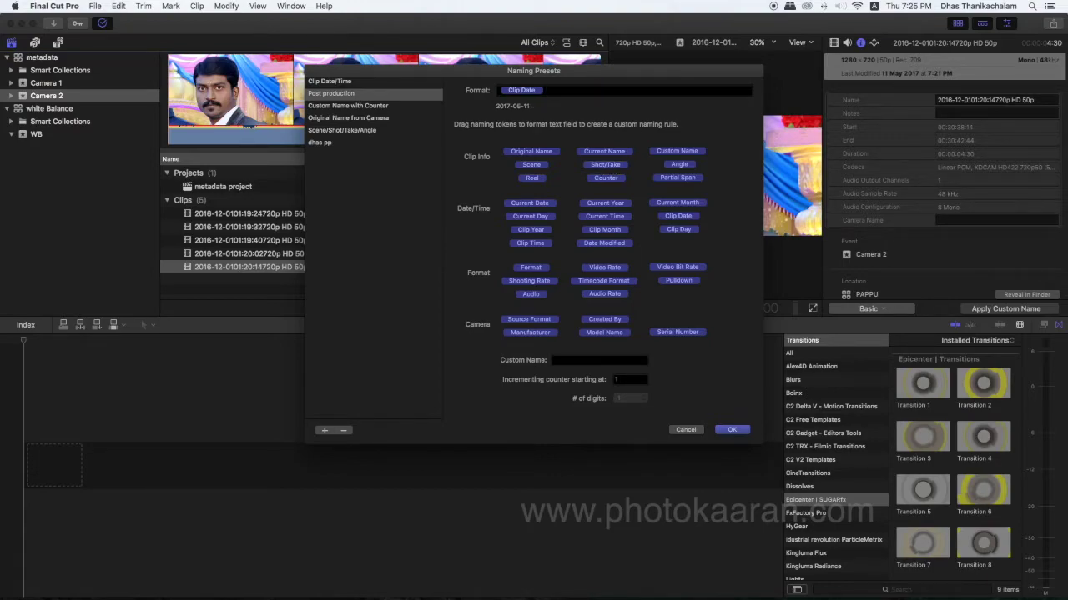
Step: Try adding the Shot/Take and Angle tokens to the Post production preset's format, and discard the preset changes
drag(614, 170, 598, 92)
drag(678, 164, 633, 93)
key(BackSpace)
key(BackSpace)
key(BackSpace)
key(BackSpace)
click(694, 432)
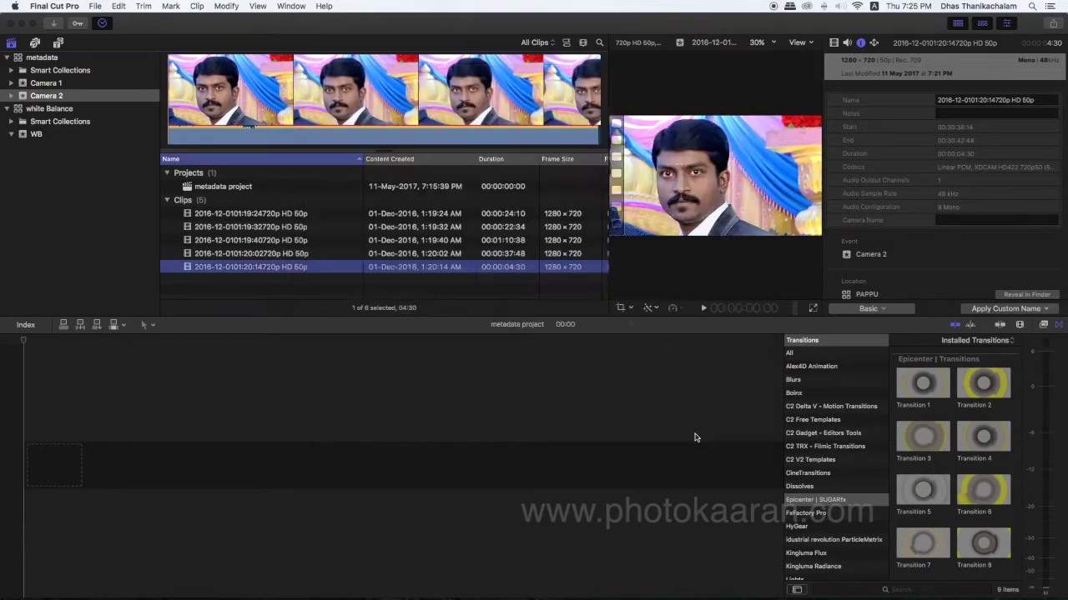
click(695, 437)
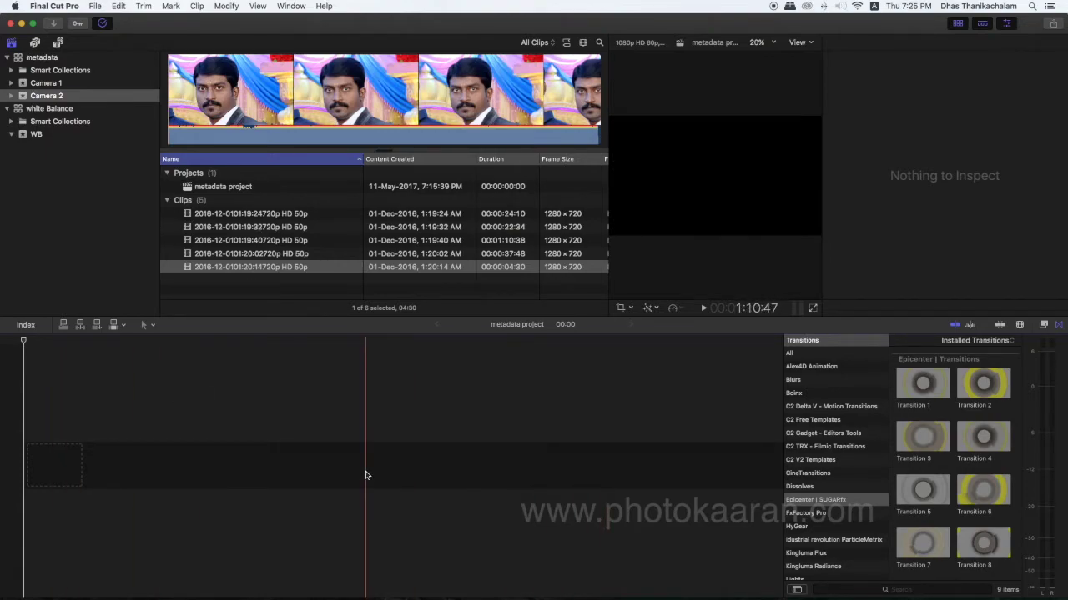
Step: Display the Camera 1 event's clips as filmstrip thumbnails and preview them
click(53, 83)
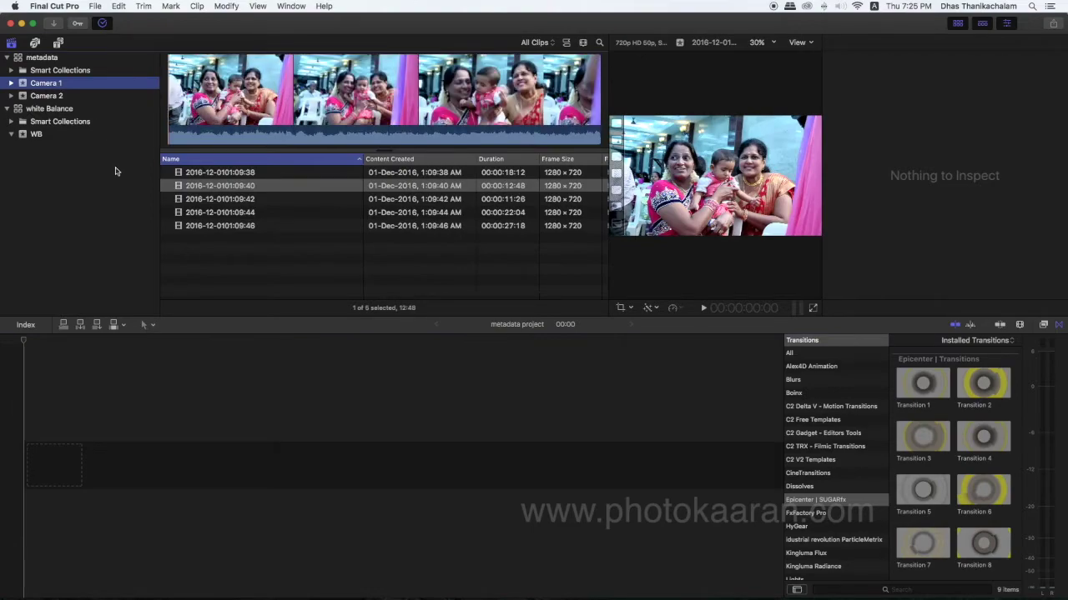
click(233, 186)
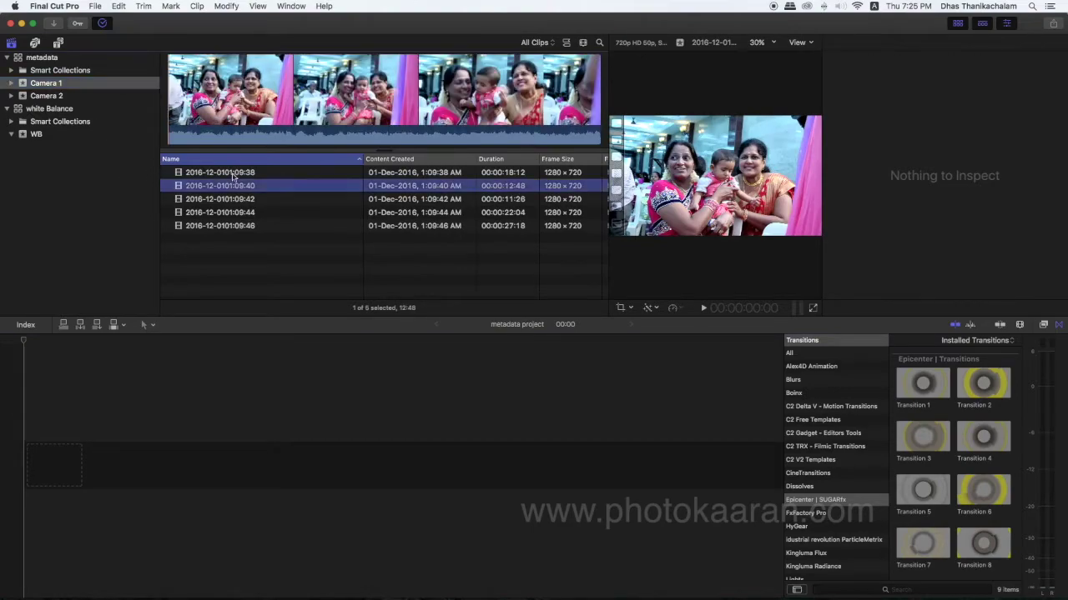
key(super+4)
key(Down)
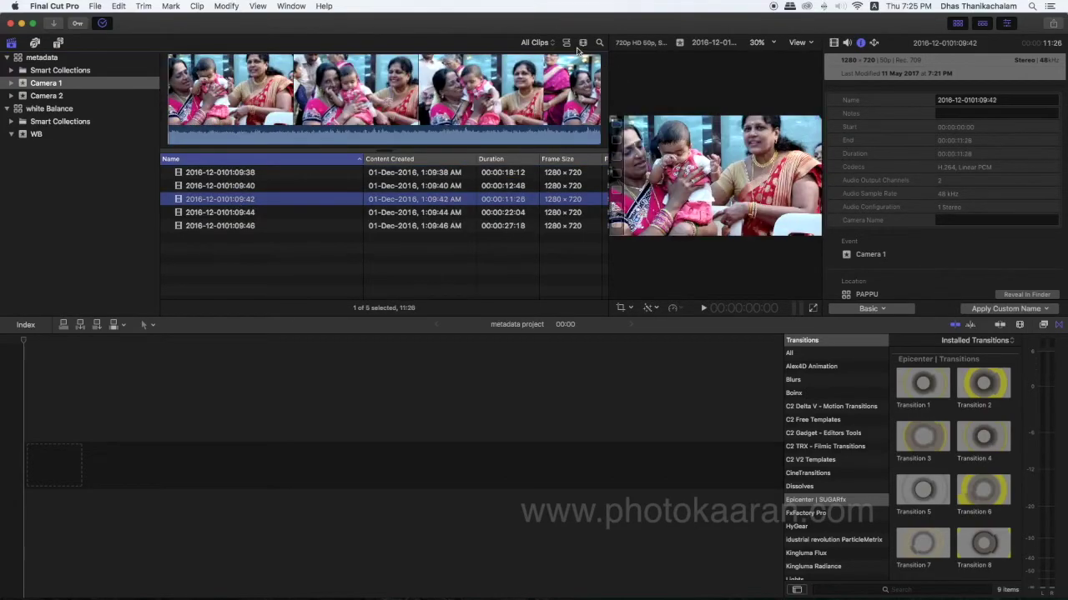
click(567, 44)
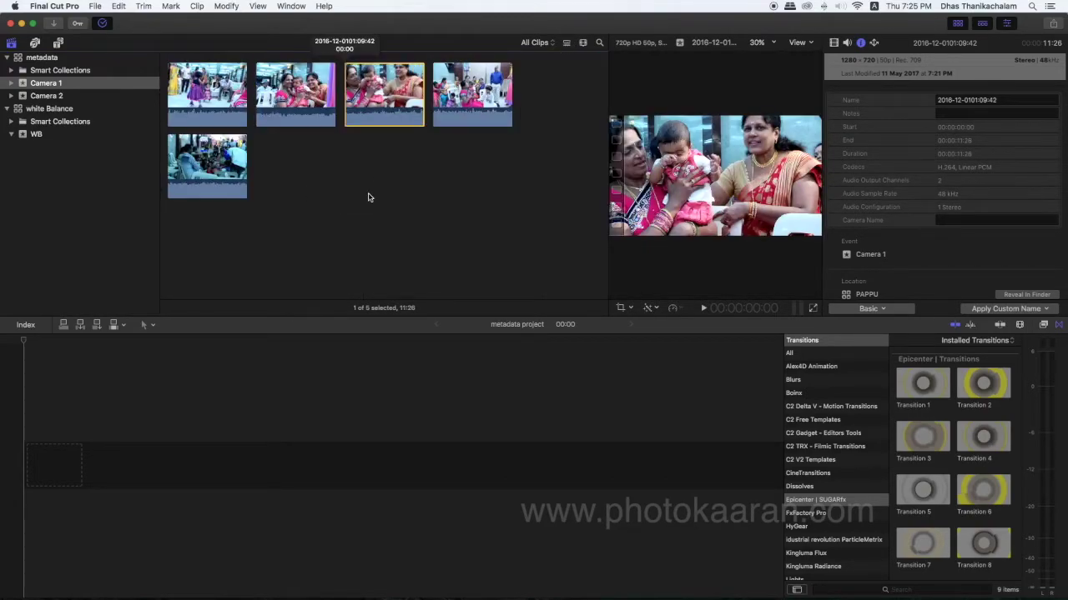
key(l)
key(l)
key(l)
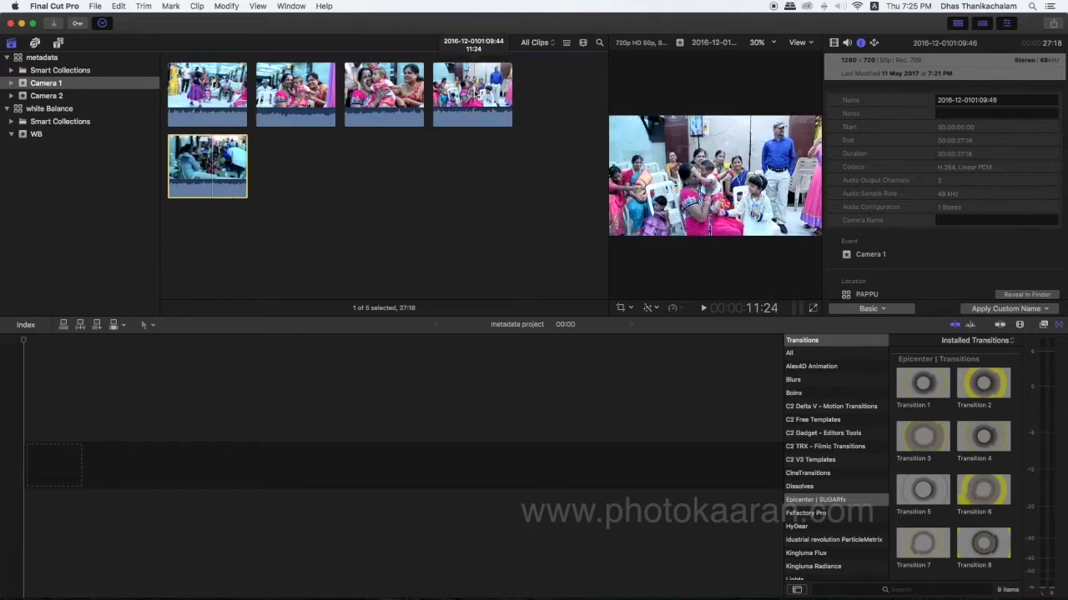
Step: Assign the keyword Audience to all five Camera 1 clips together and reveal the event's keyword collection
drag(547, 195, 201, 103)
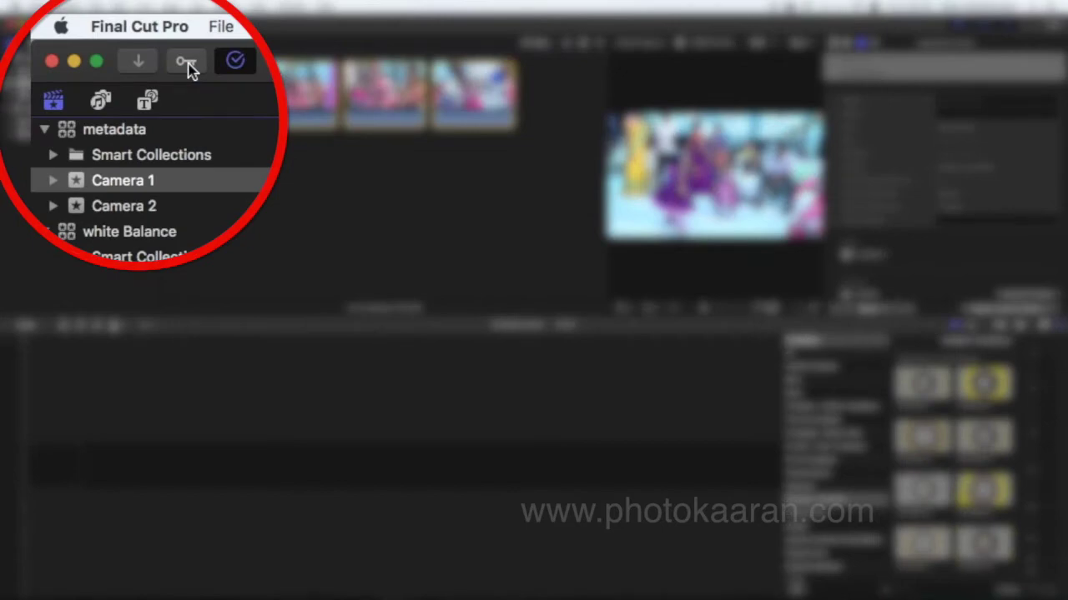
click(187, 63)
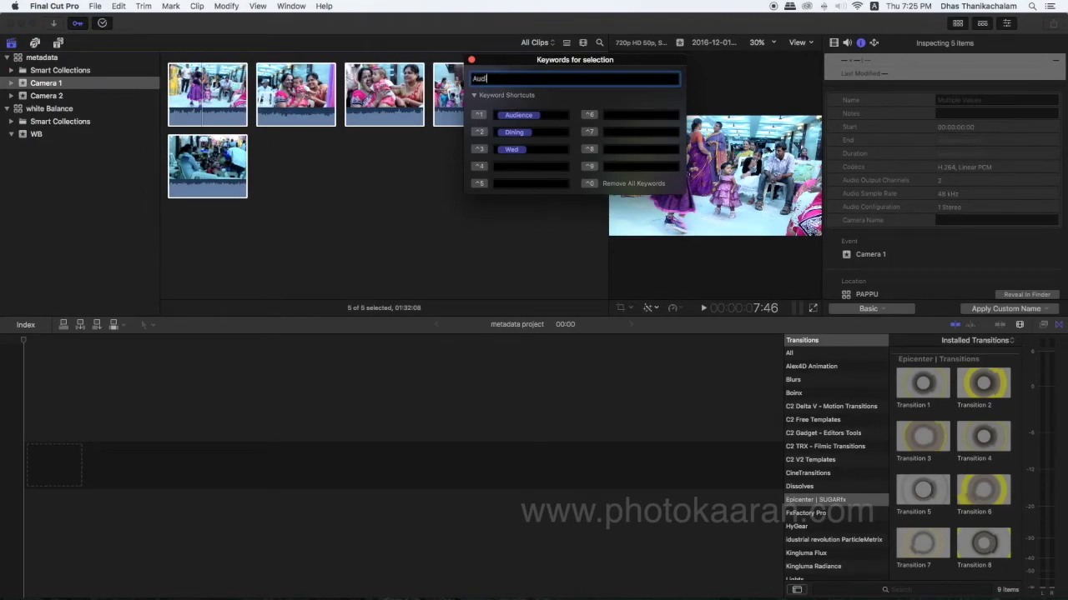
text(Audience)
key(Return)
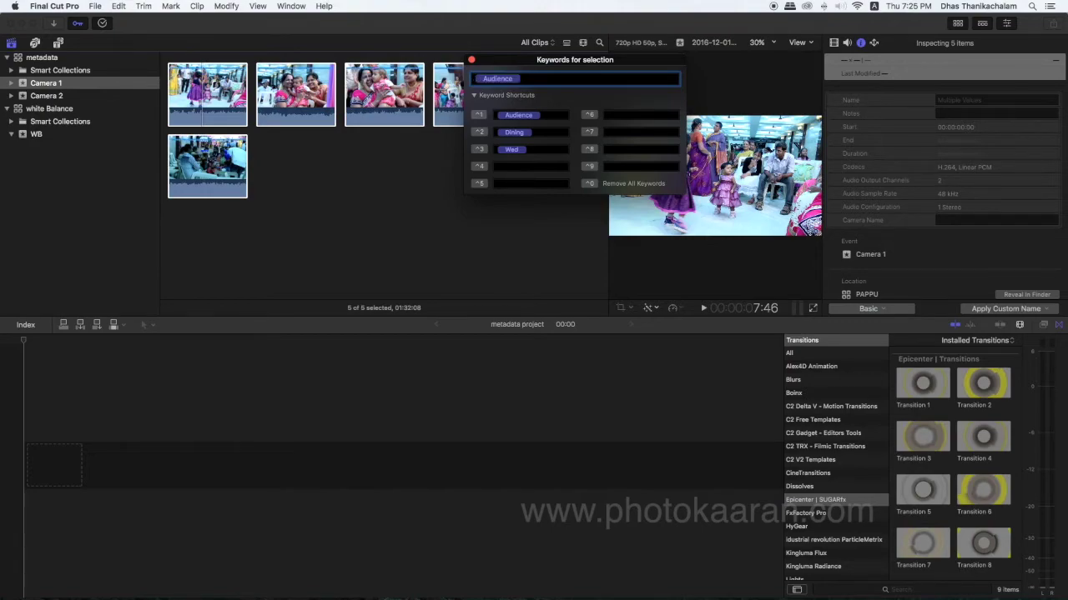
click(471, 60)
click(11, 83)
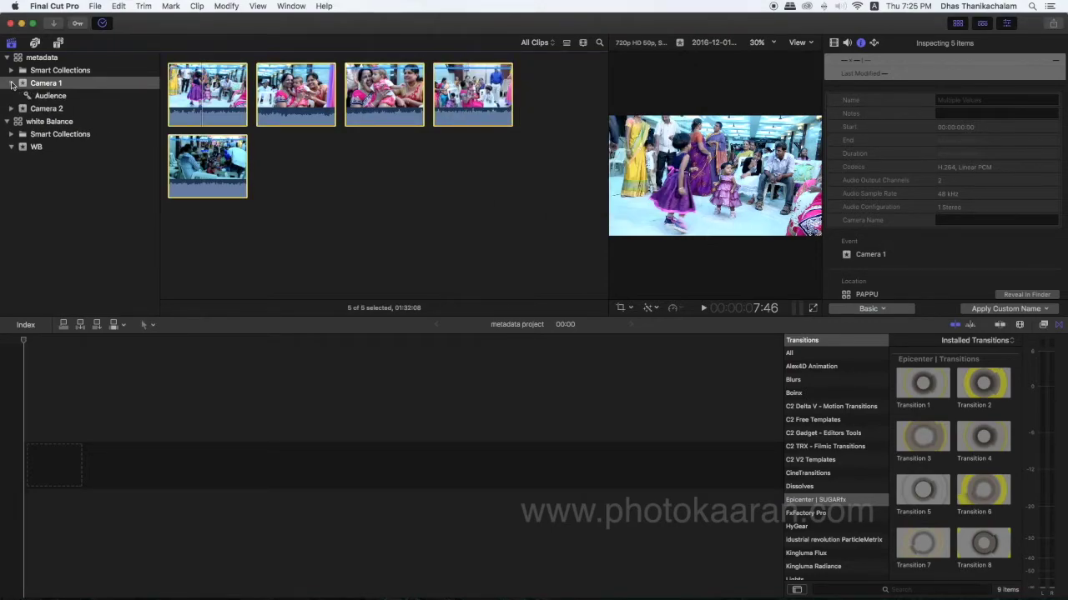
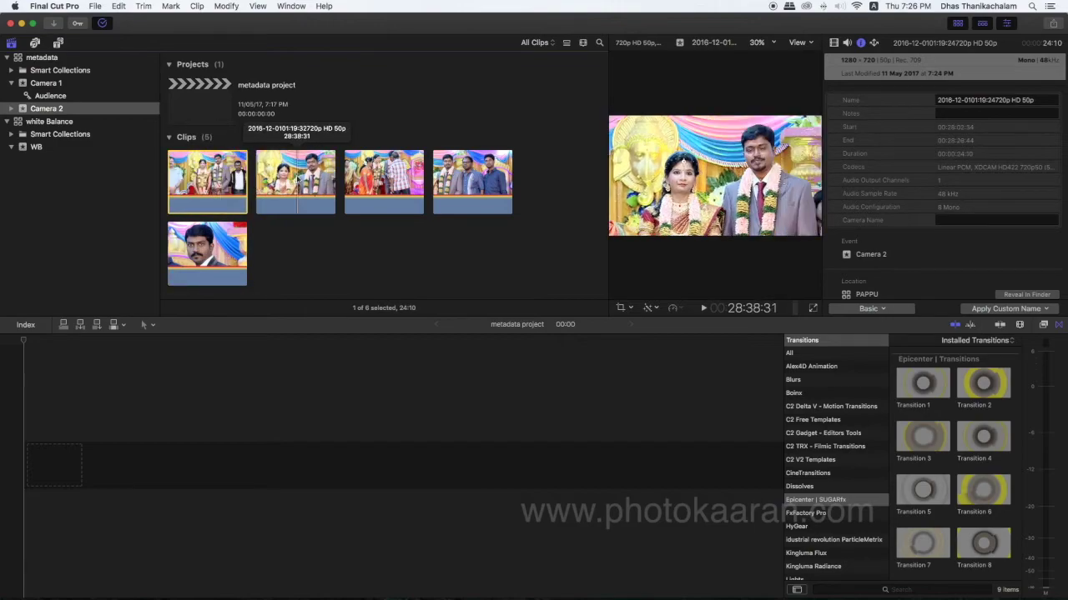
Step: Assign the keyword Group to the first two Camera 2 clips and view the Group keyword collection
super+click(297, 180)
click(77, 24)
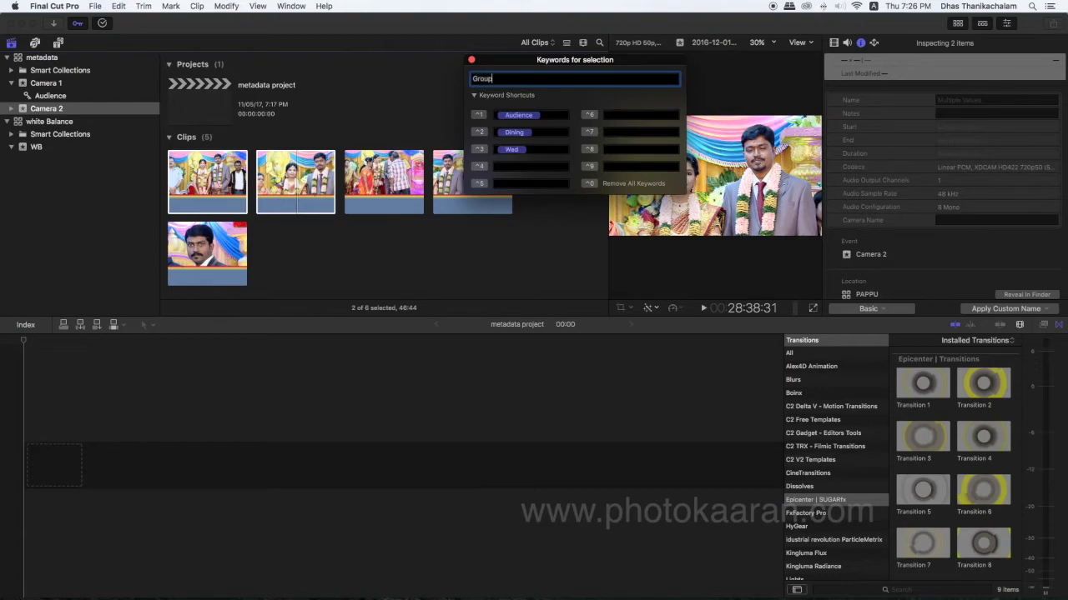
key(Return)
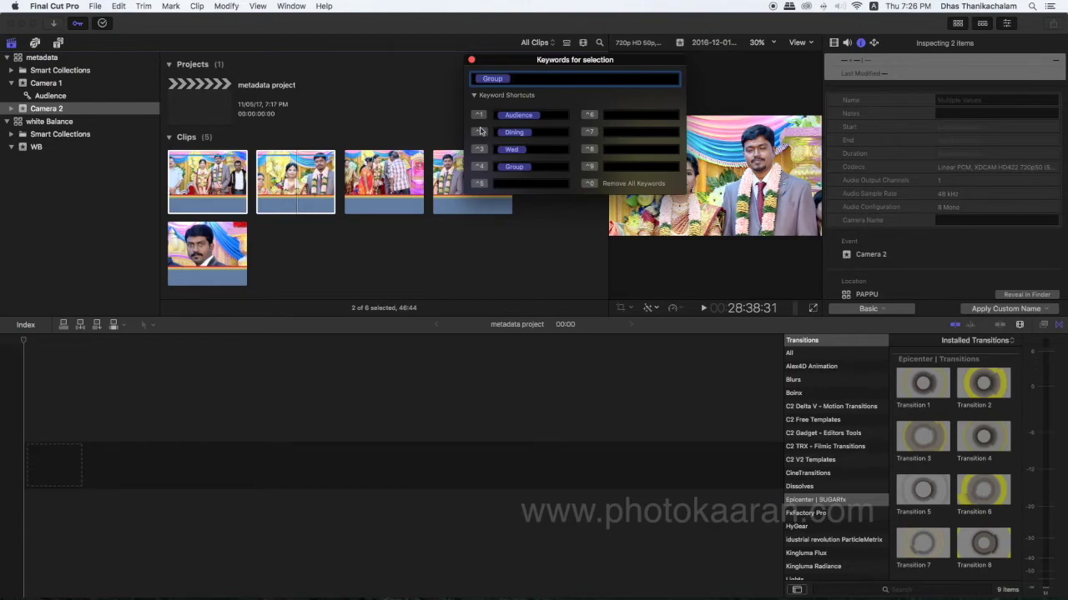
click(471, 60)
click(11, 108)
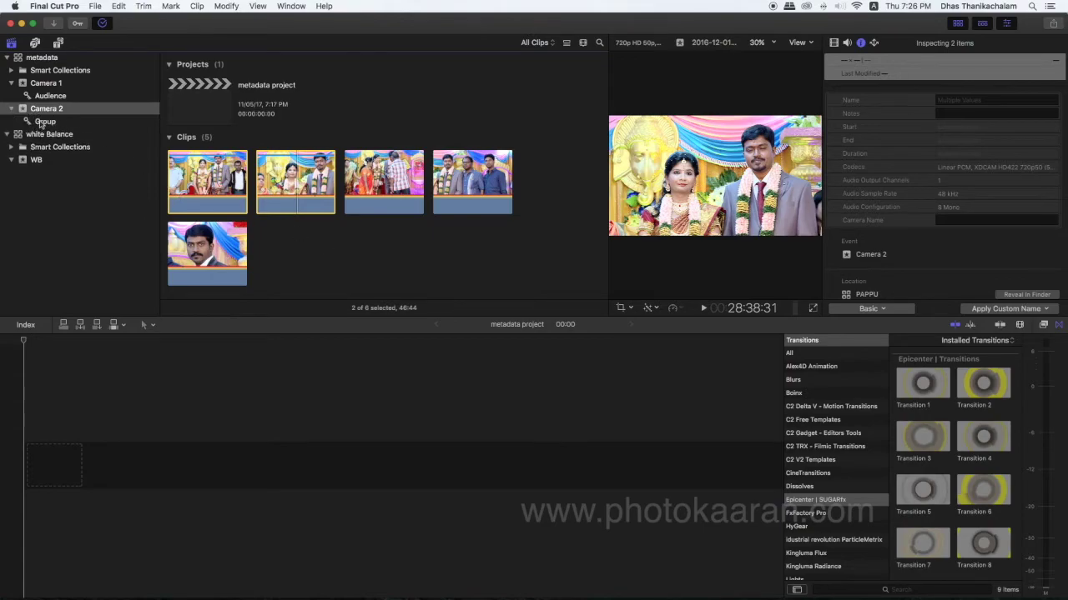
click(45, 121)
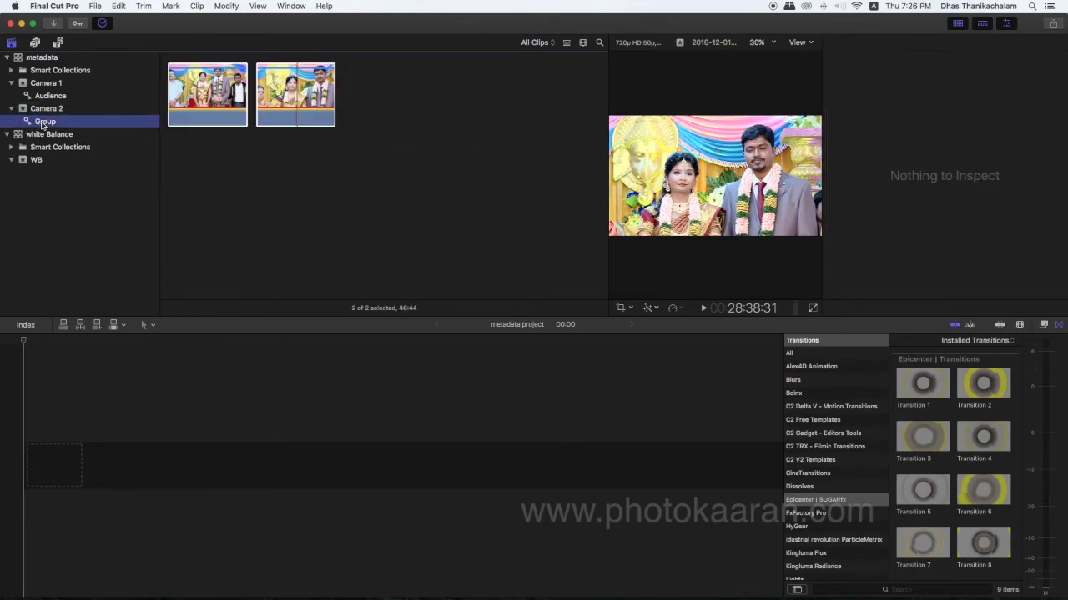
click(259, 93)
Step: Replace the Audience keyword on the first Camera 1 clip with Dance and view the Dance keyword collection
click(46, 83)
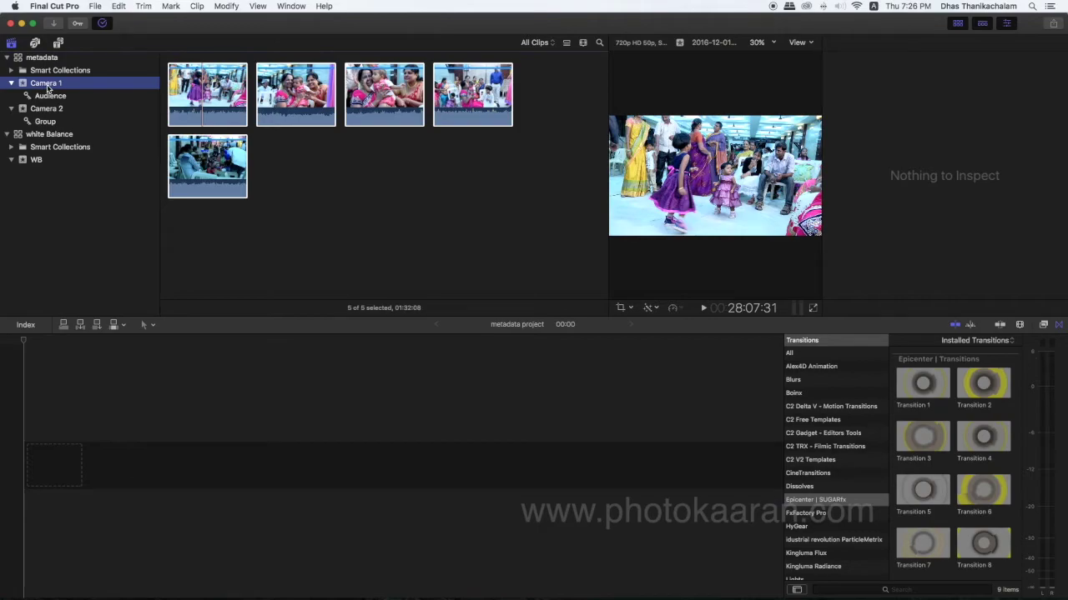
click(221, 87)
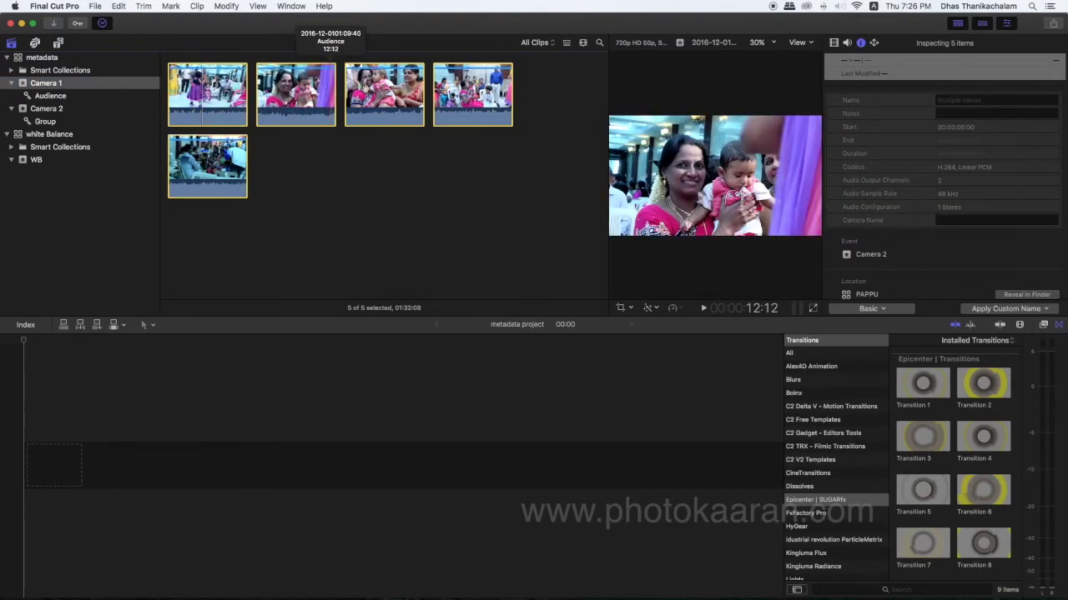
click(212, 98)
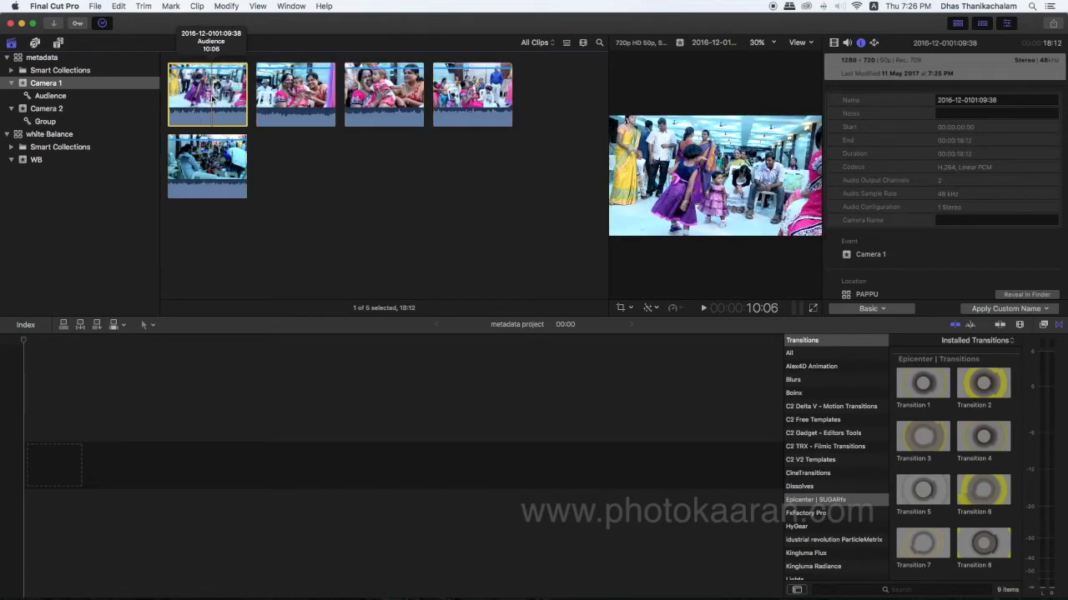
click(77, 26)
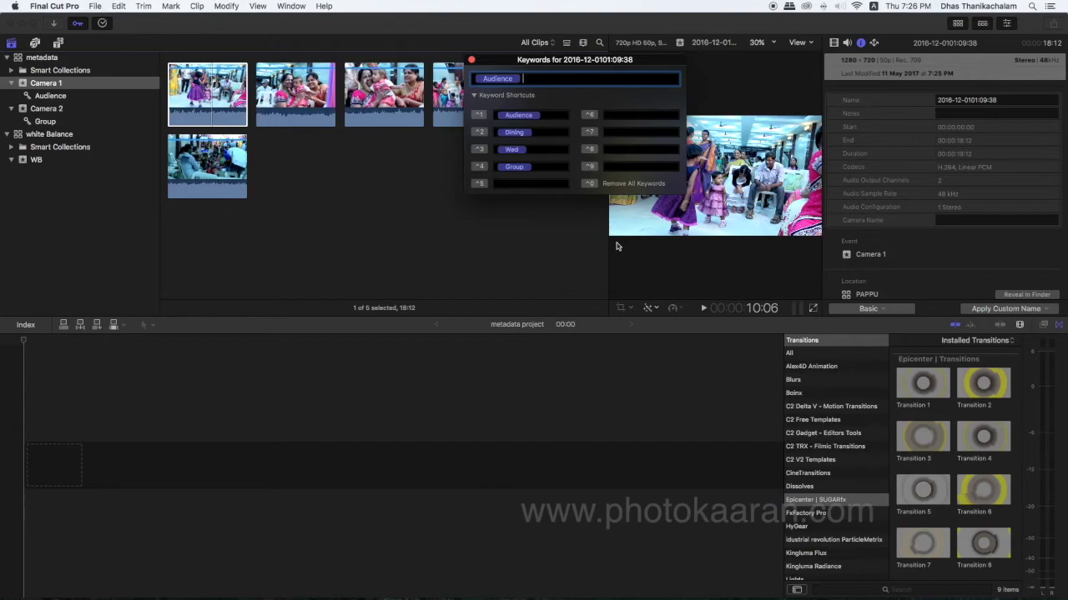
key(BackSpace)
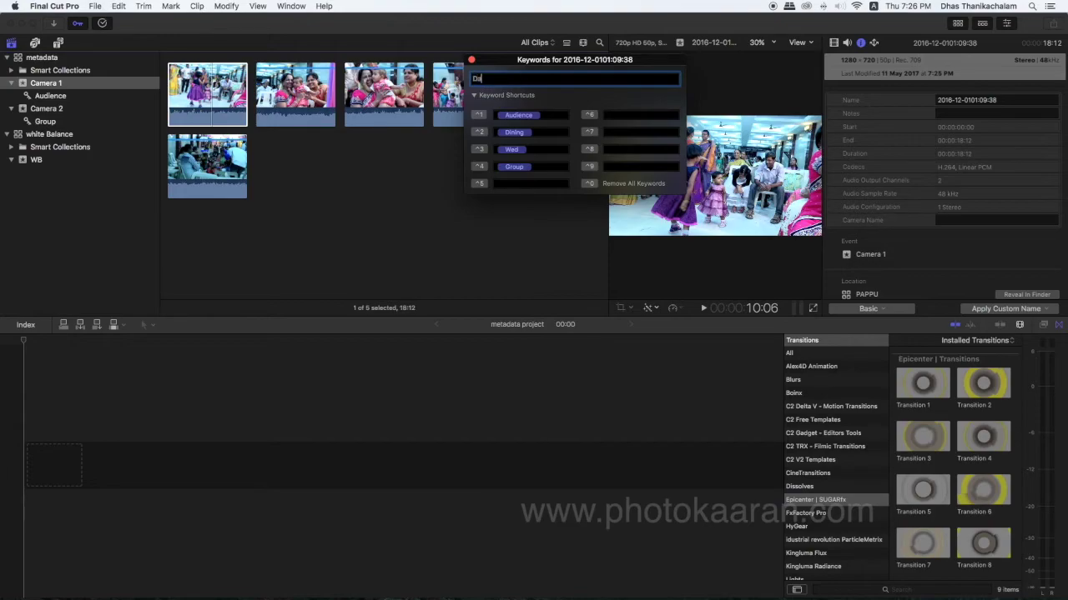
key(Return)
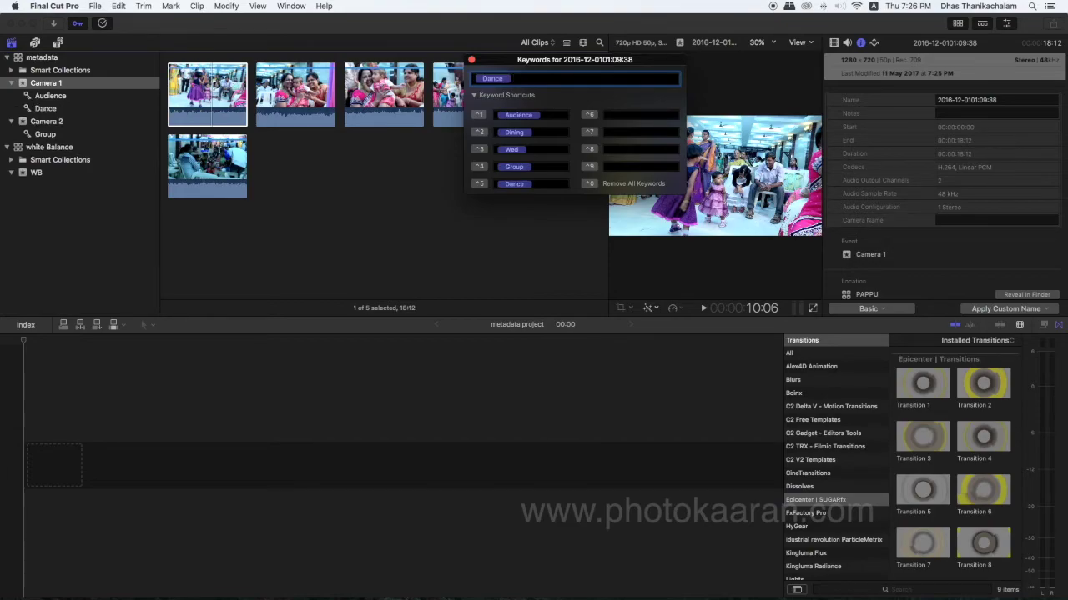
click(472, 61)
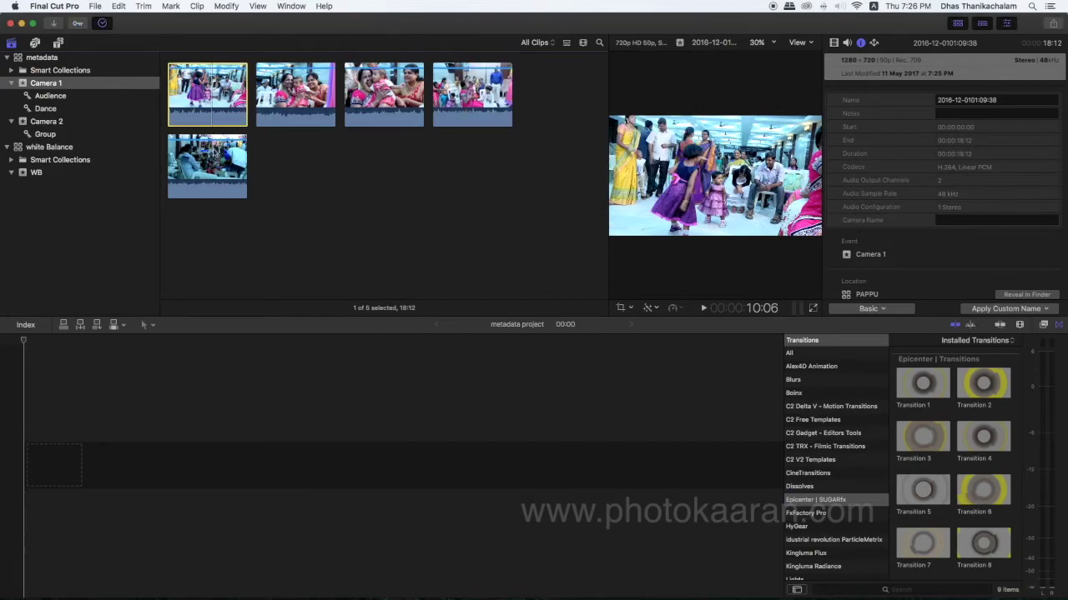
click(42, 108)
click(208, 90)
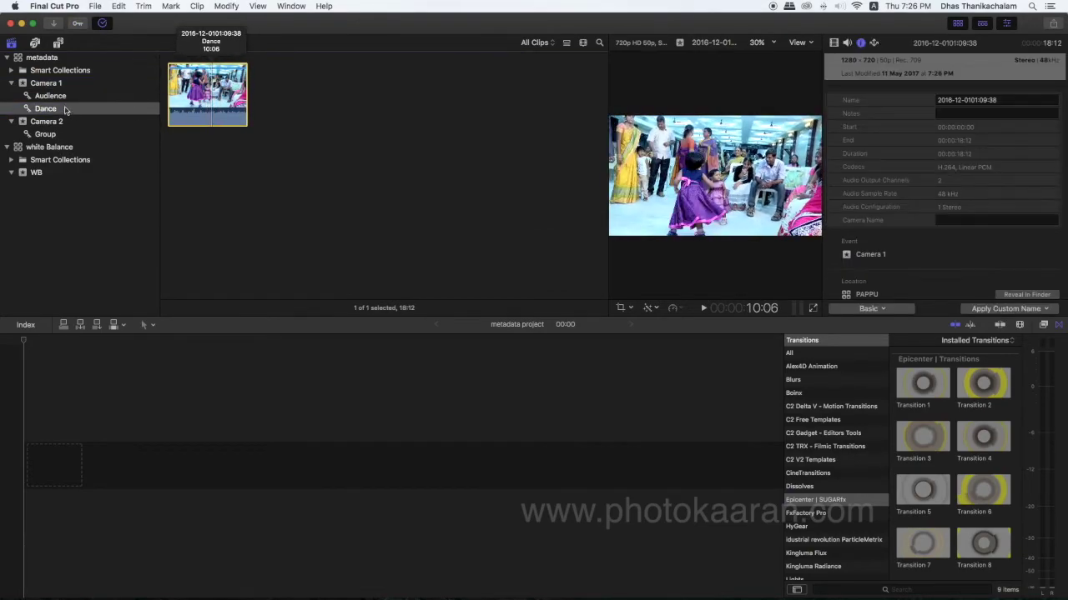
Step: Add the last Camera 1 clip to the Dance keyword collection and check it in both the Dance and Audience collections
click(52, 96)
click(52, 84)
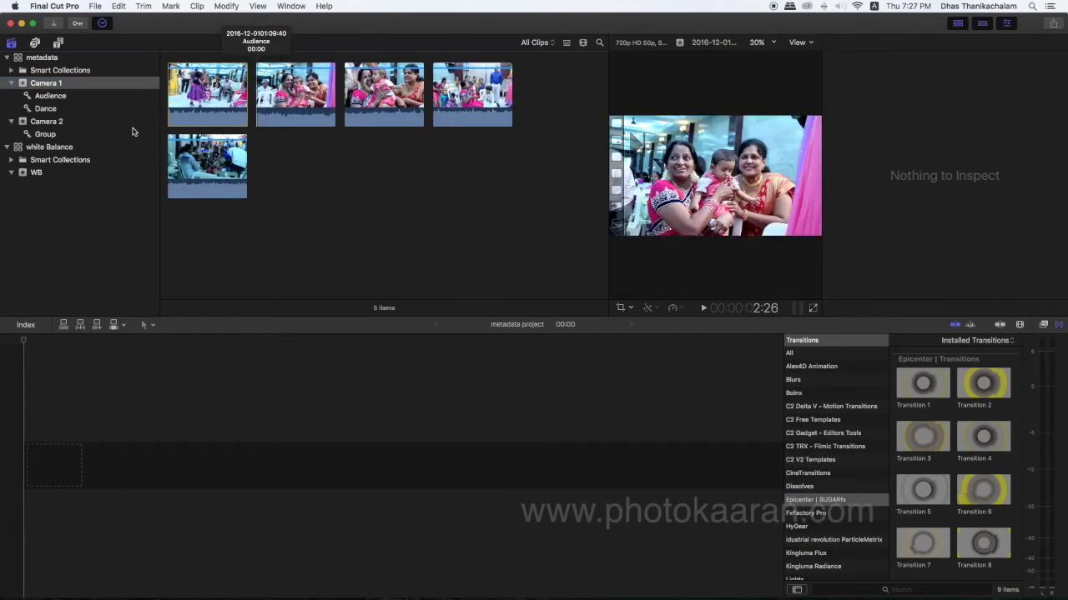
drag(215, 165, 46, 108)
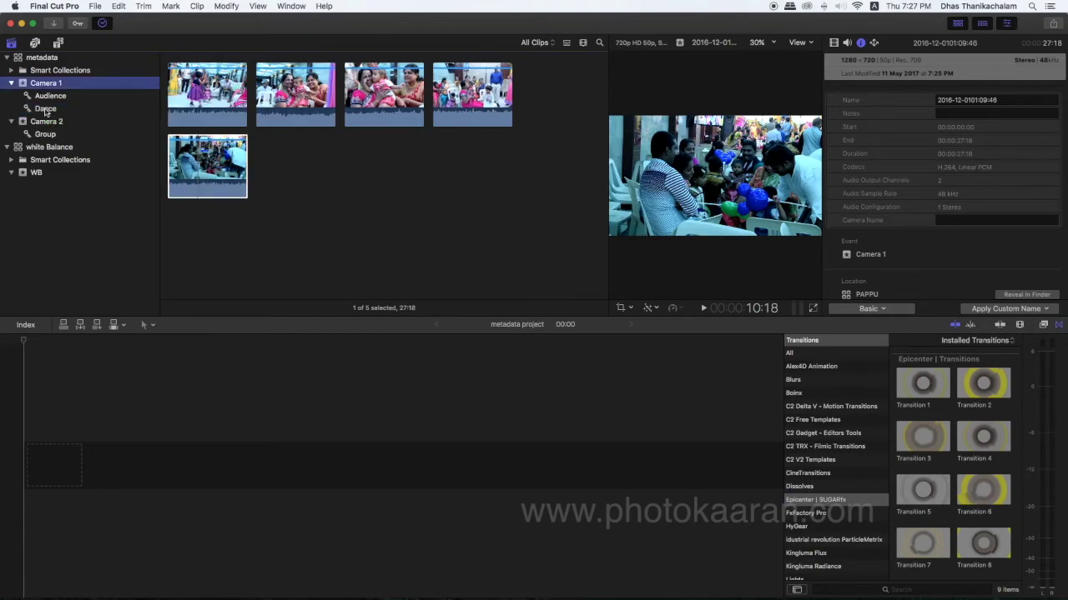
click(46, 109)
click(298, 89)
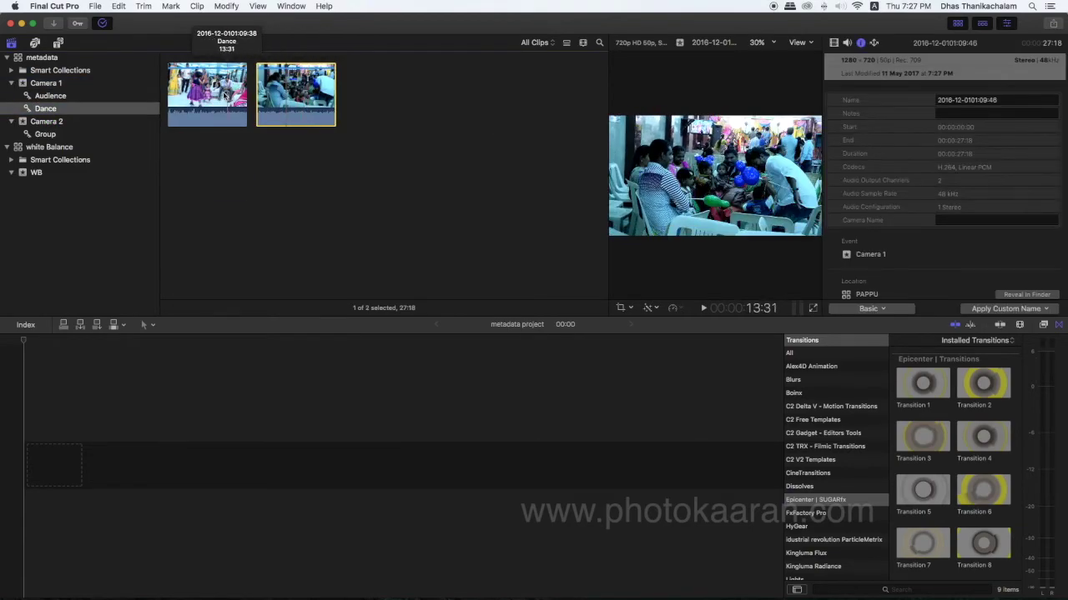
click(50, 96)
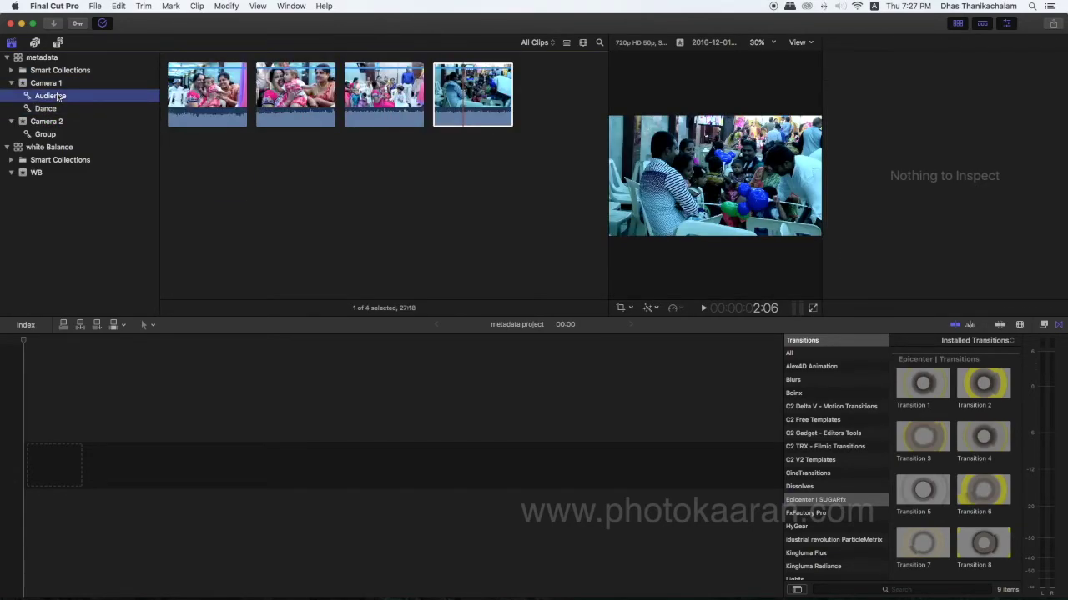
click(468, 95)
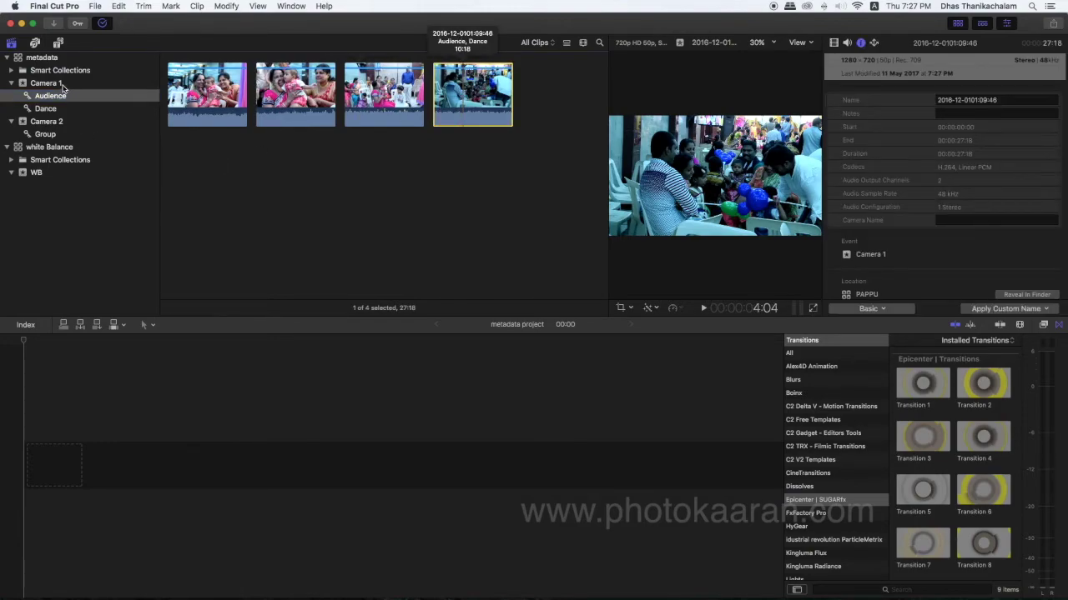
Step: Add the fourth Camera 2 clip to the Group keyword collection and view it there
click(49, 135)
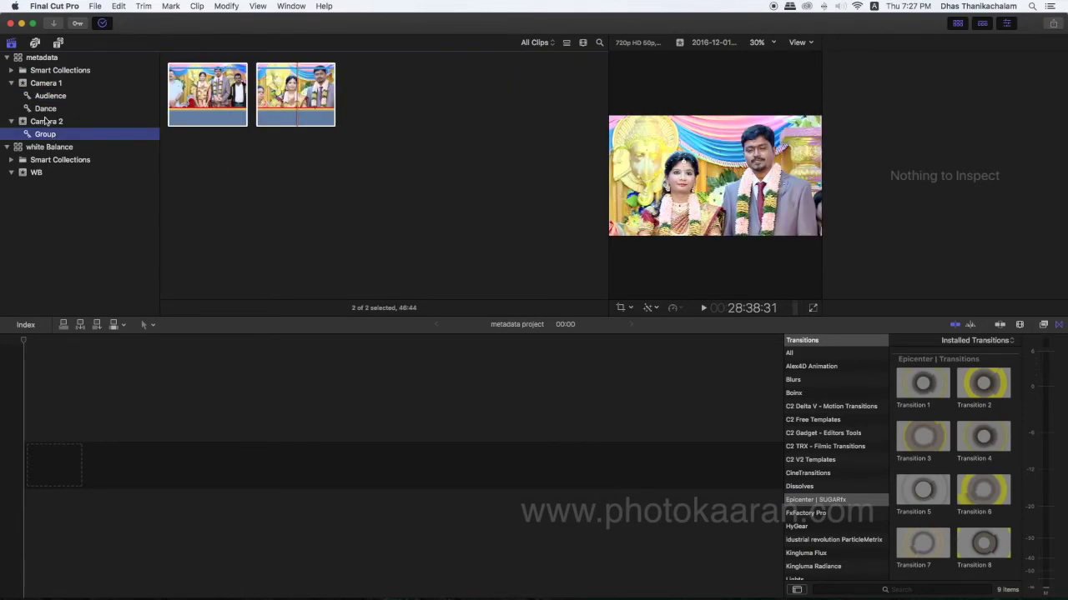
click(47, 122)
click(465, 180)
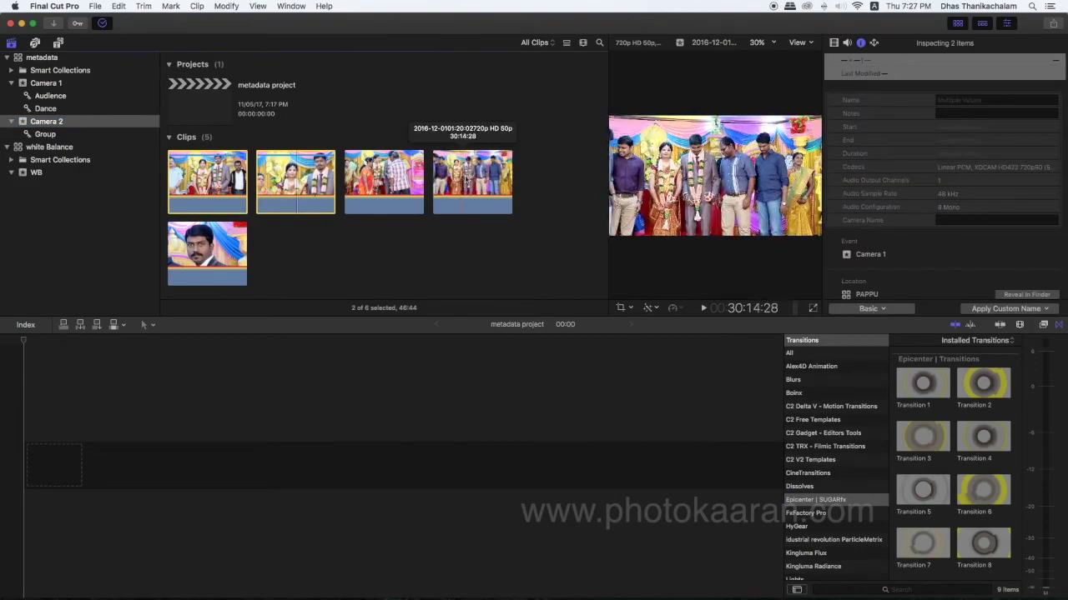
drag(375, 187, 45, 138)
click(45, 135)
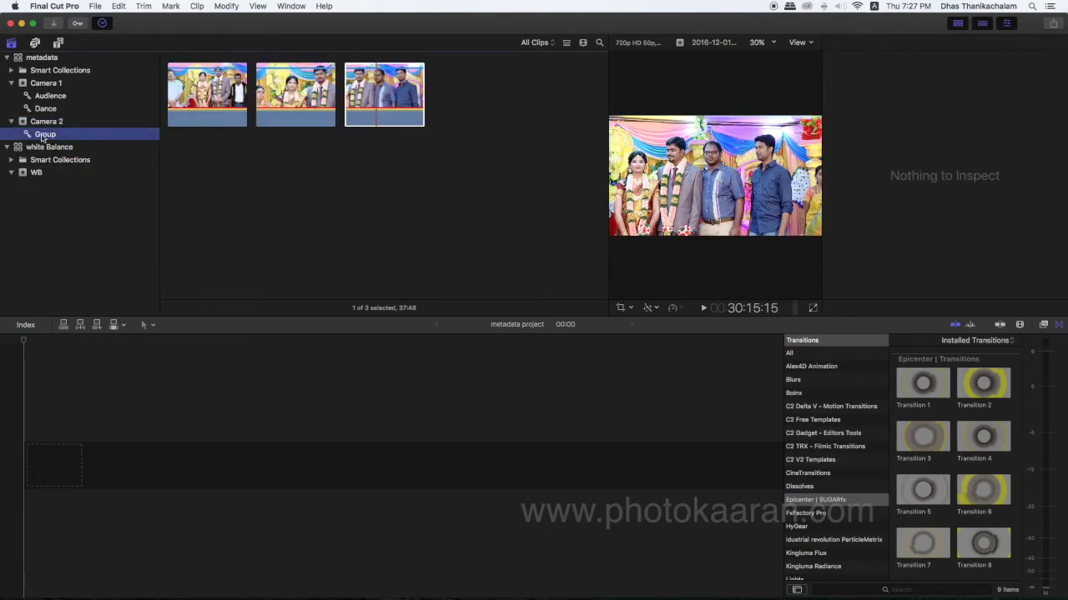
click(378, 87)
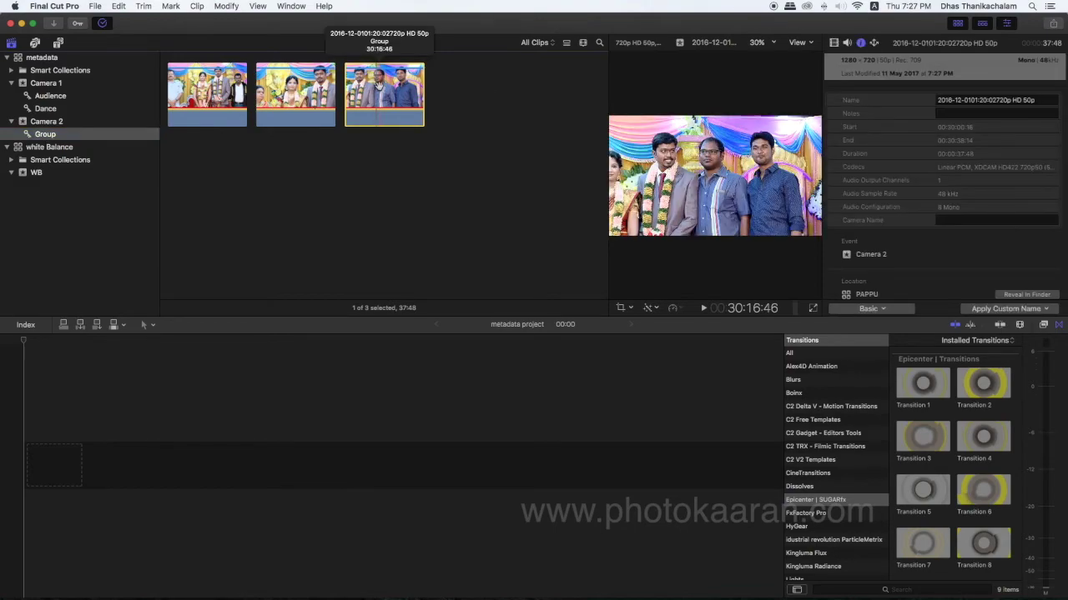
Step: Review the clips in the Camera 1 and Camera 2 events and in the Dance and Audience keyword collections
click(52, 86)
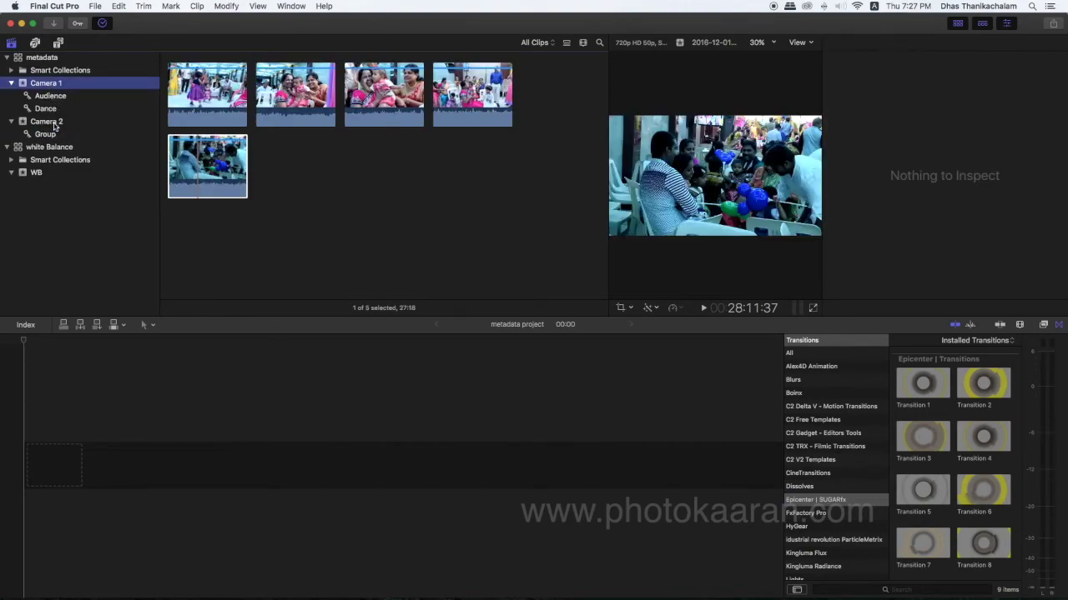
click(55, 126)
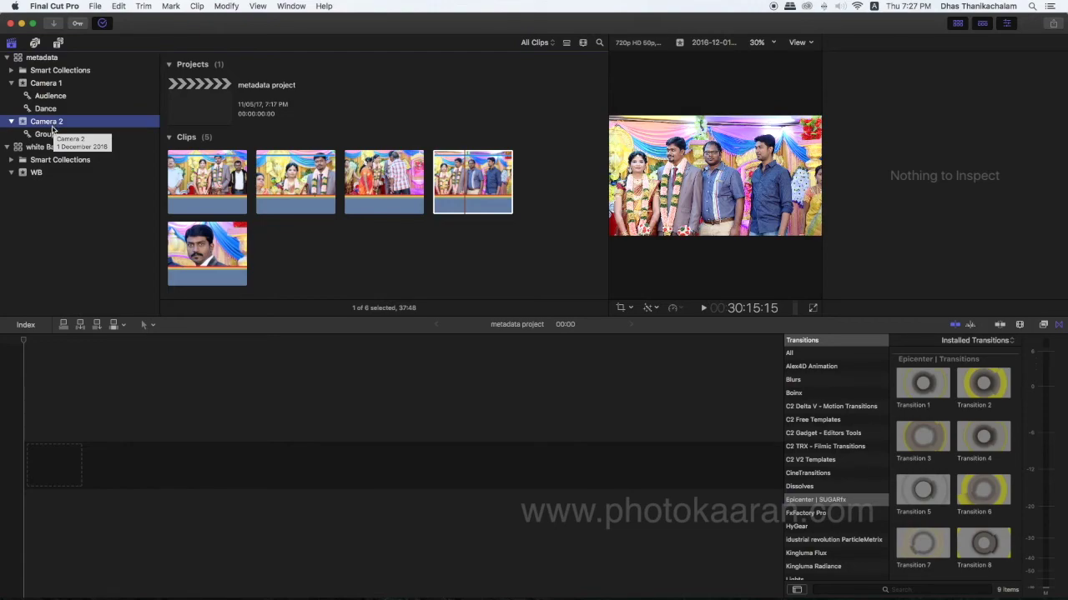
click(46, 109)
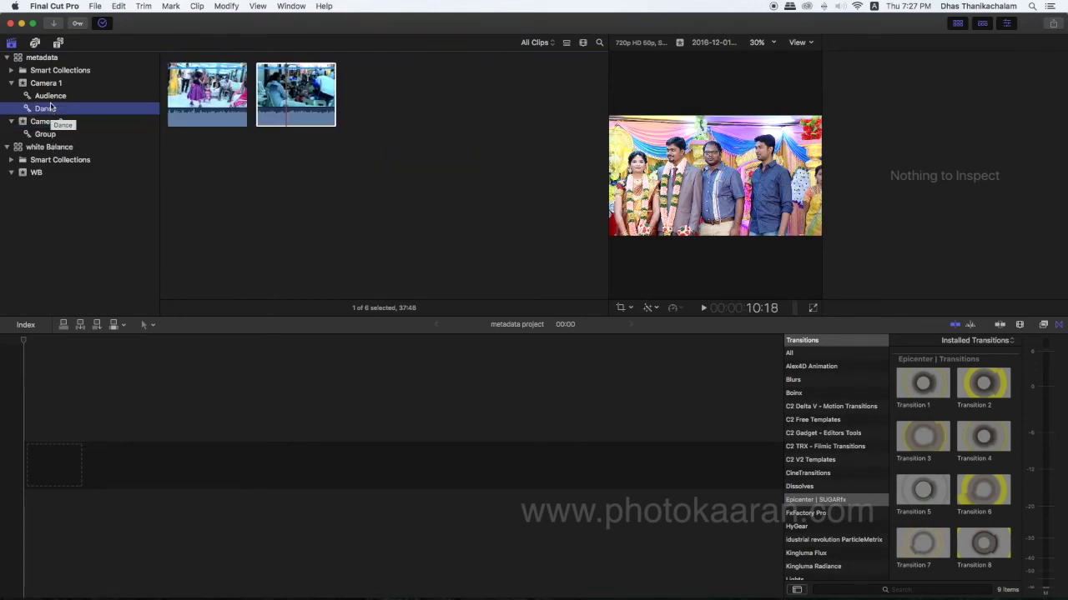
click(50, 96)
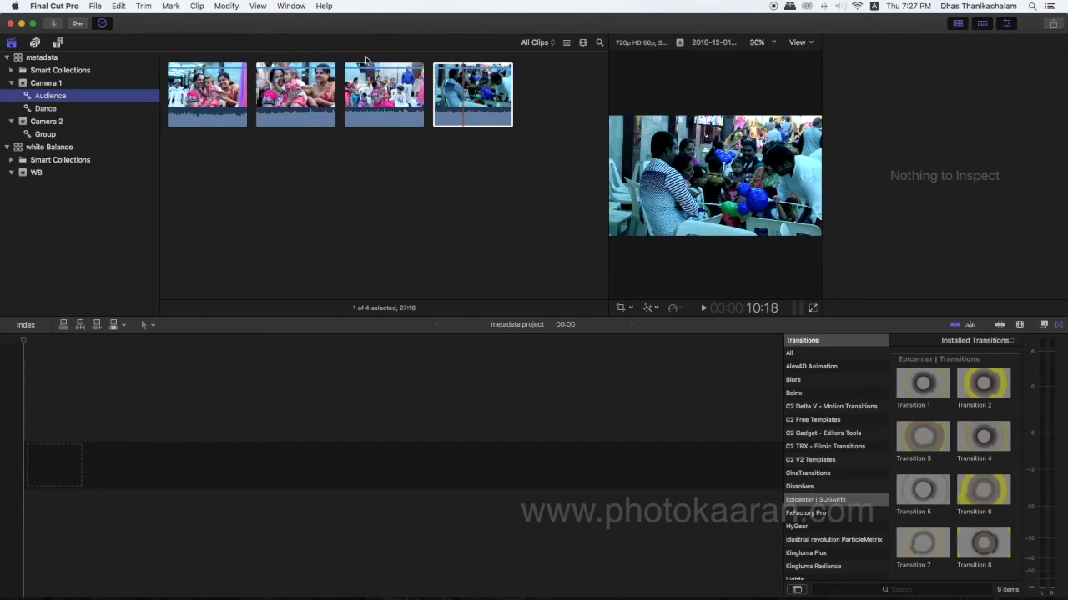
Step: Show the browser clips in list view and review the names in the Audience and Group collections
click(567, 42)
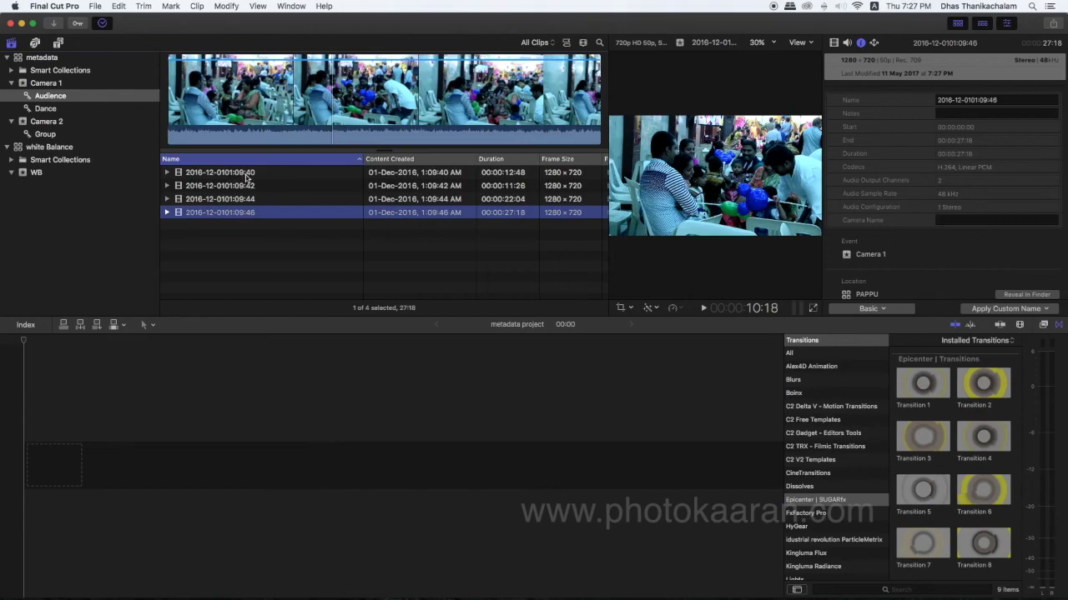
click(54, 136)
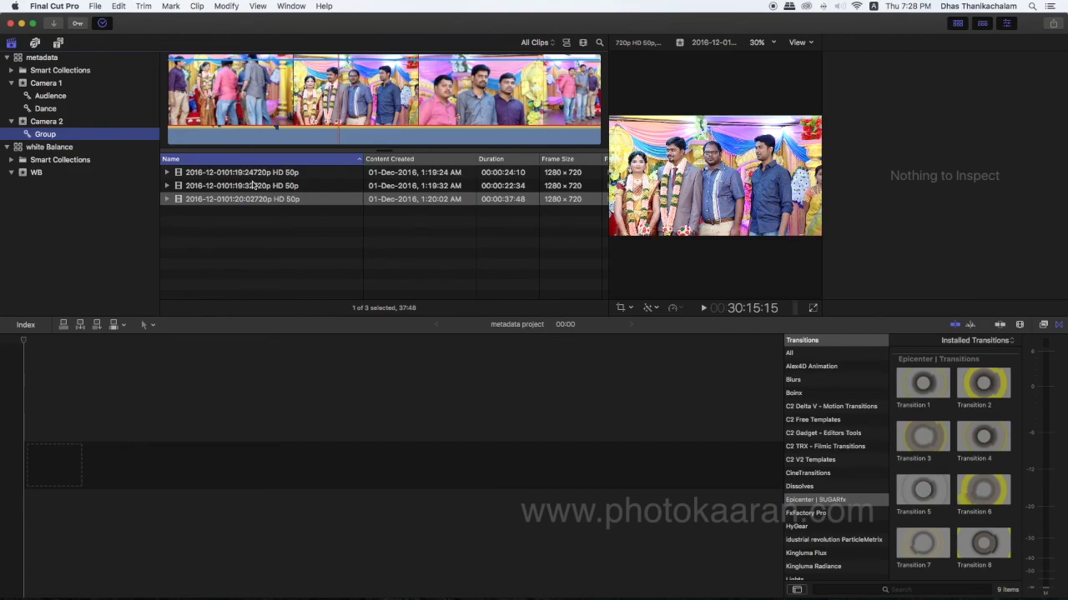
drag(226, 203, 287, 160)
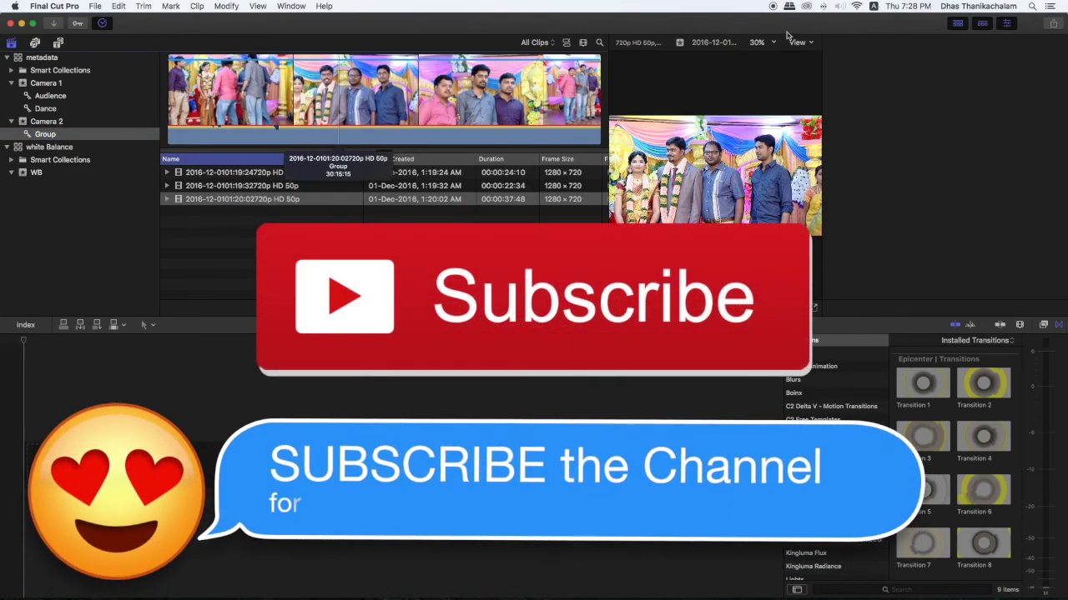